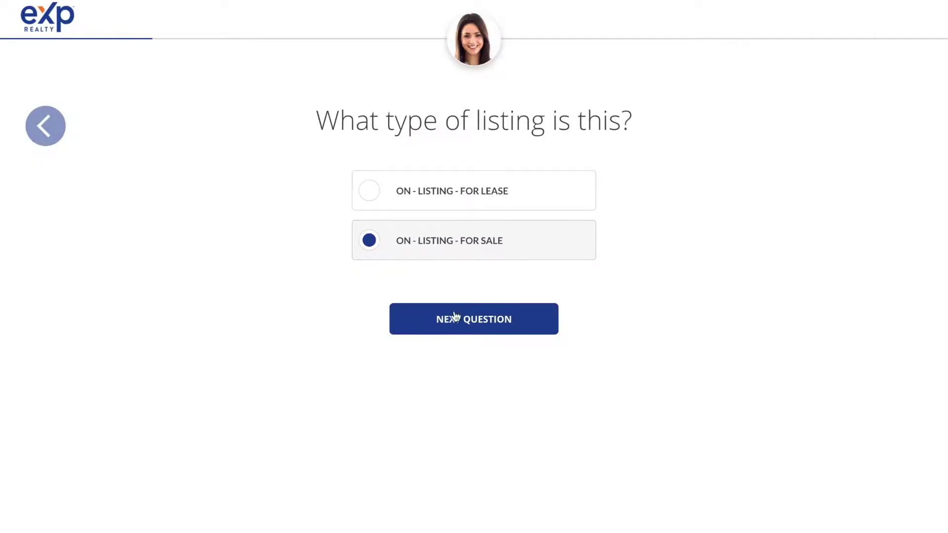
Enter a 375,000 list price and 2.5% listing and sales commissions.
{"action": "left_click", "coordinate": [453, 317]}
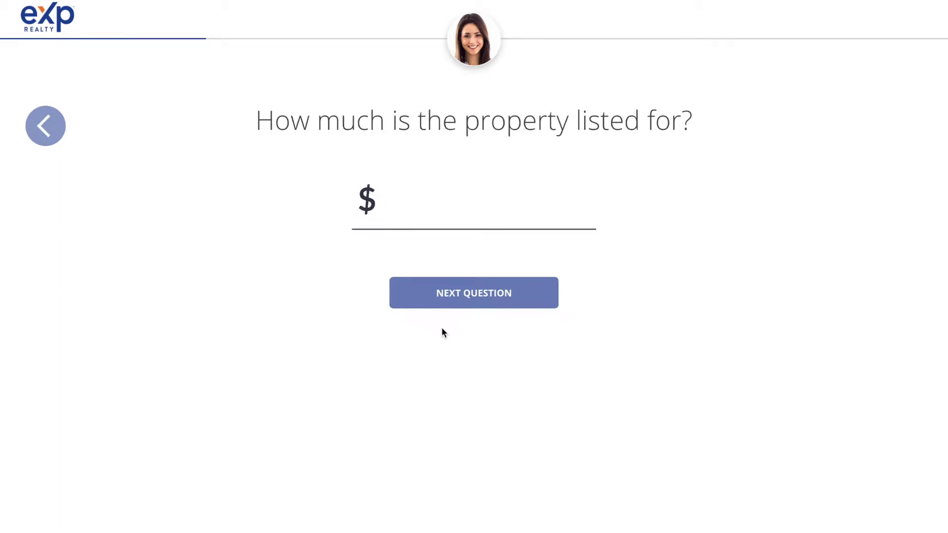
{"action": "type", "text": "3750000"}
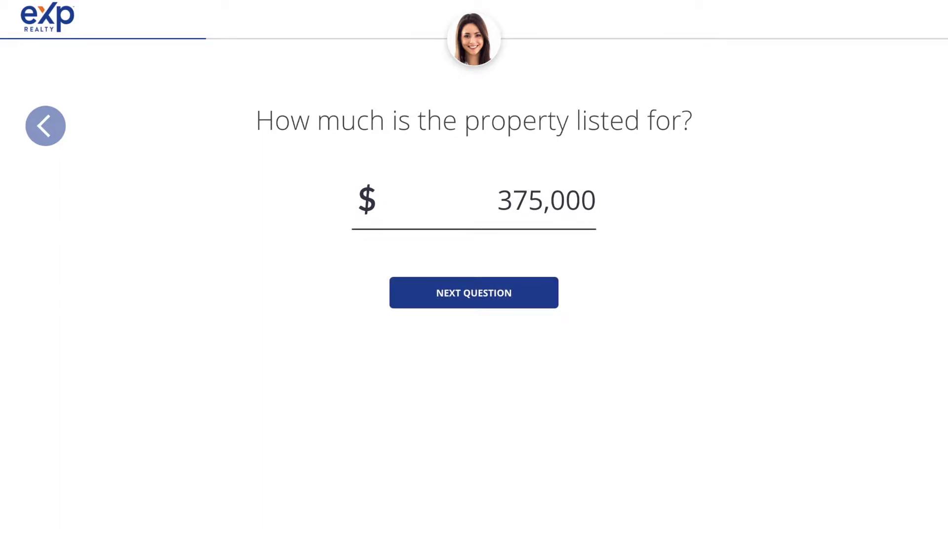
{"action": "left_click", "coordinate": [500, 296]}
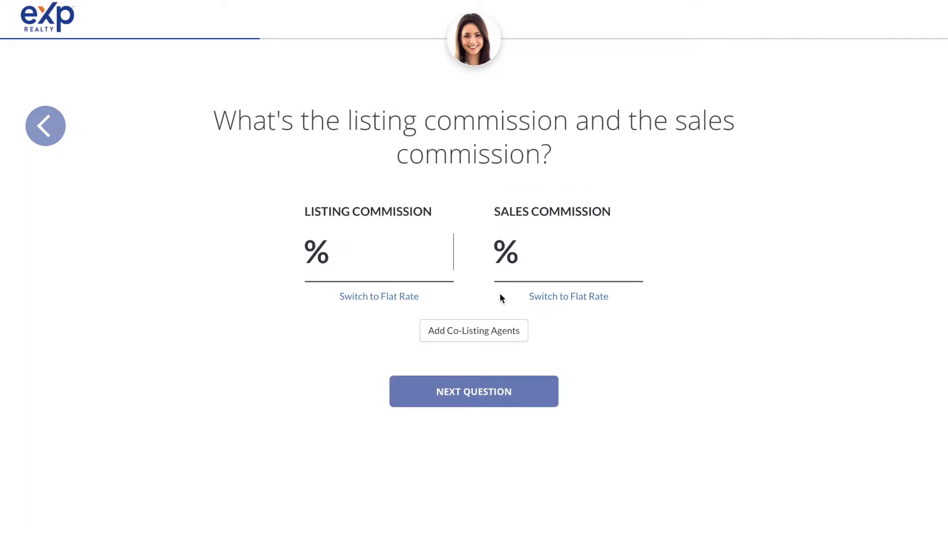
{"action": "type", "text": "2.5"}
{"action": "left_click", "coordinate": [562, 261]}
{"action": "type", "text": "2.5"}
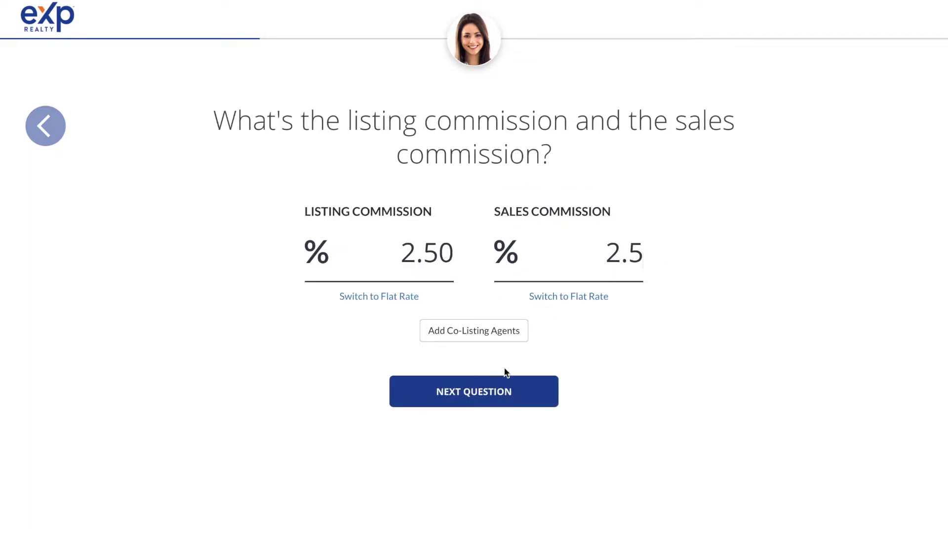
Set the listing period from 01/29/2021 to the 06/25/2021 expiration date.
{"action": "left_click", "coordinate": [471, 403]}
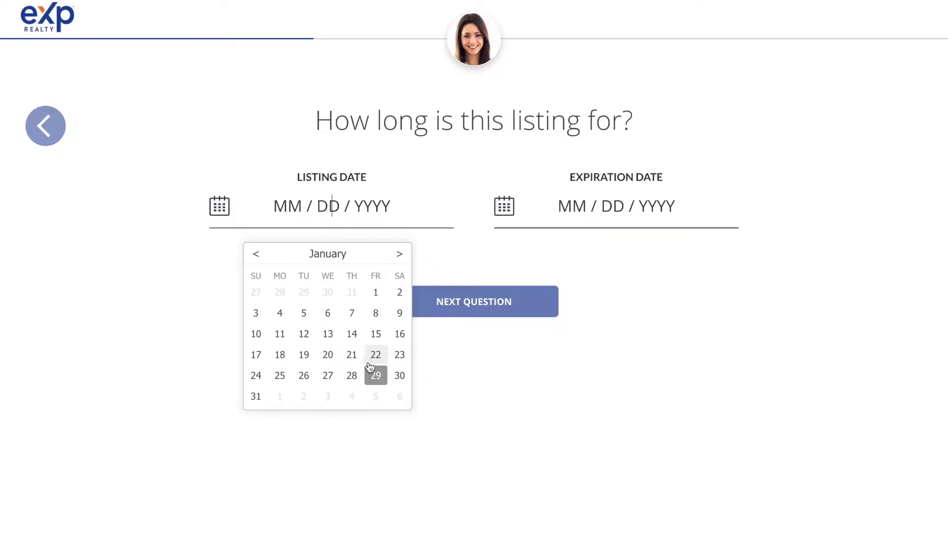
{"action": "left_click", "coordinate": [375, 380]}
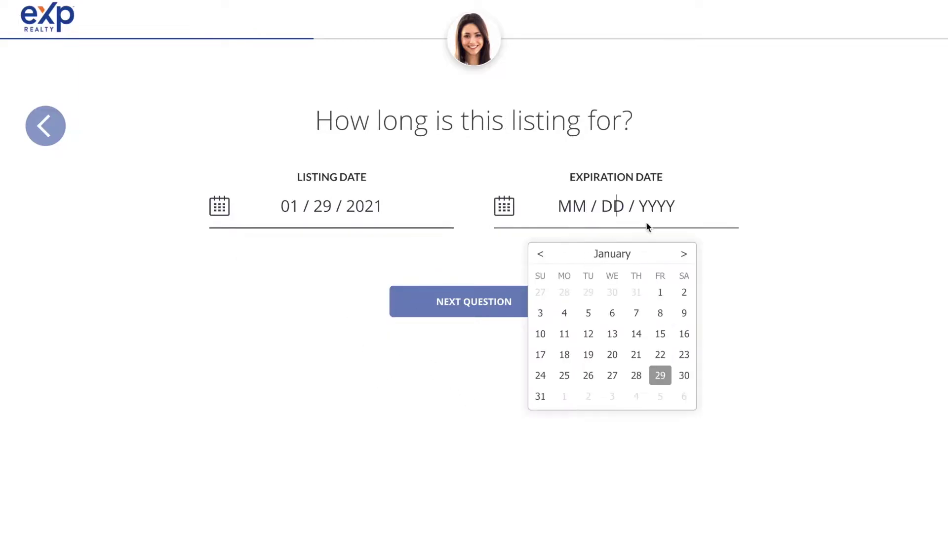
{"action": "left_click", "coordinate": [683, 254]}
{"action": "left_click", "coordinate": [683, 255]}
{"action": "left_click", "coordinate": [683, 255]}
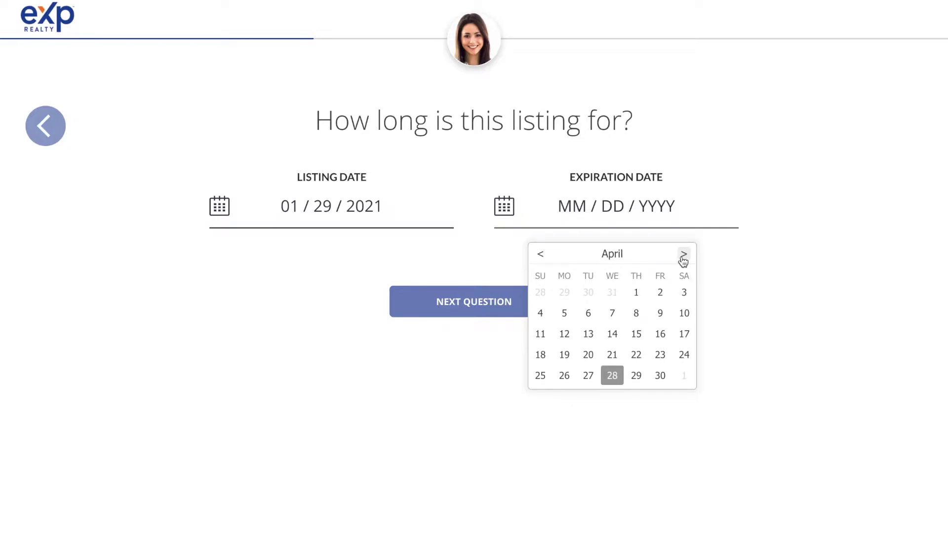
{"action": "left_click", "coordinate": [684, 254]}
{"action": "left_click", "coordinate": [684, 255]}
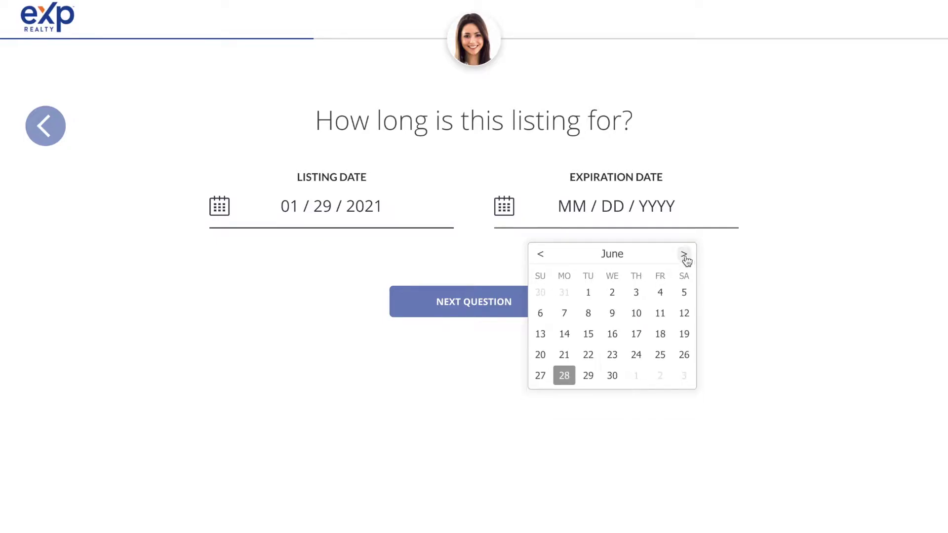
{"action": "left_click", "coordinate": [660, 354]}
{"action": "left_click", "coordinate": [496, 312]}
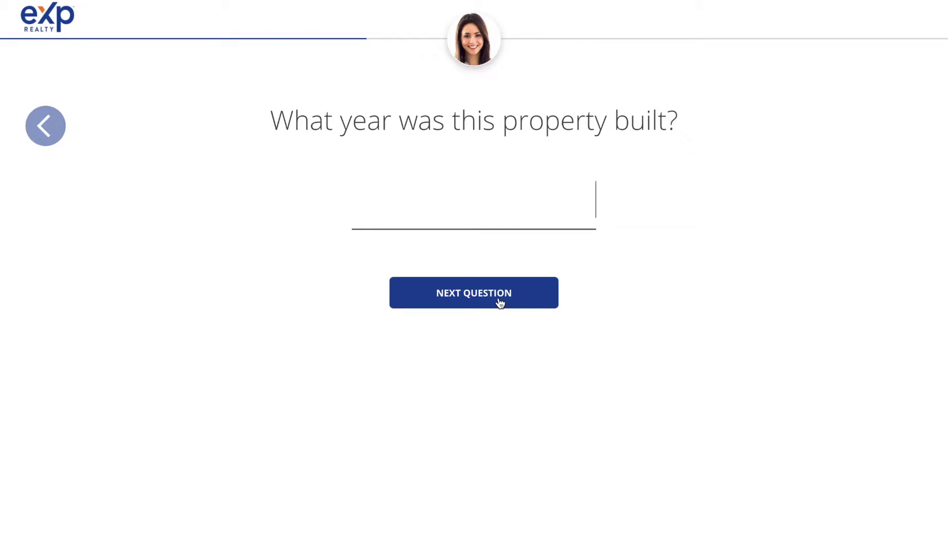
Skip the year built question and choose Personal Referral as the deal source.
{"action": "left_click", "coordinate": [499, 303]}
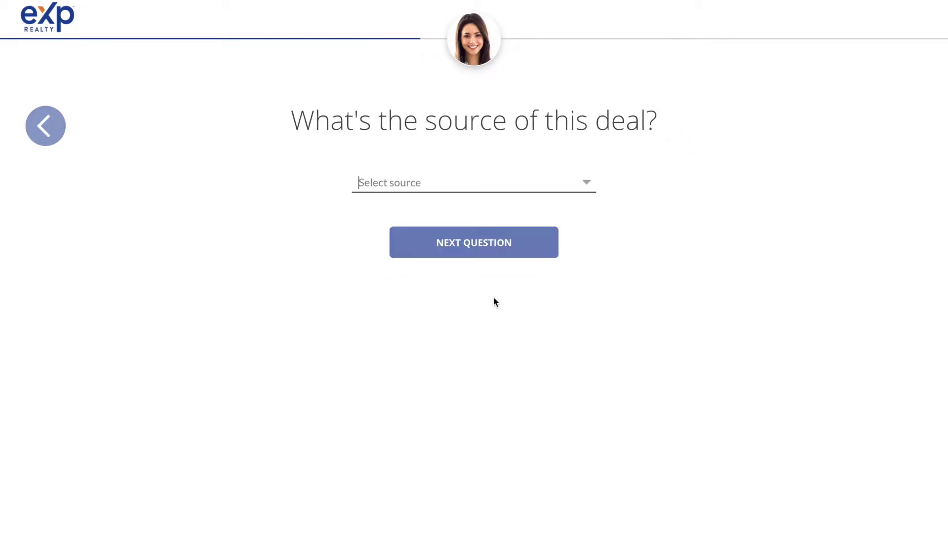
{"action": "left_click", "coordinate": [586, 183]}
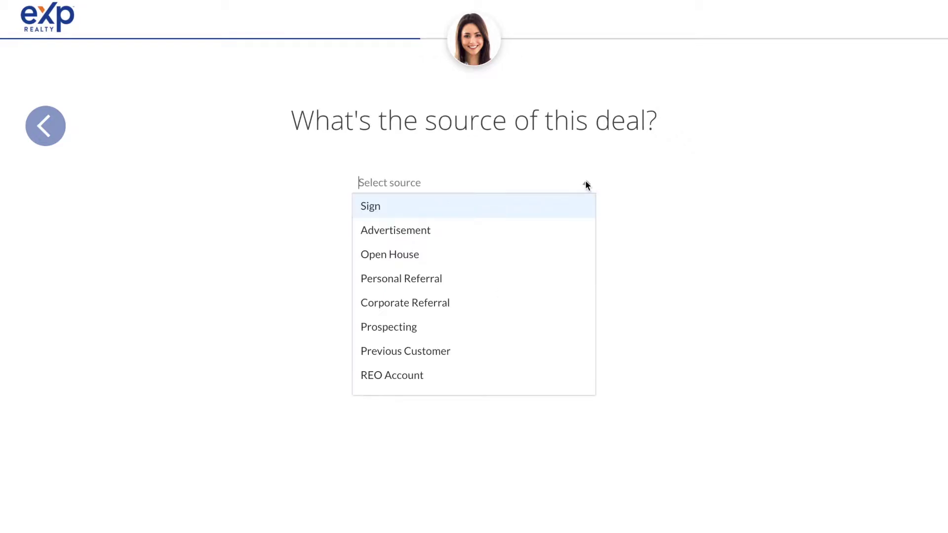
{"action": "left_click", "coordinate": [441, 280]}
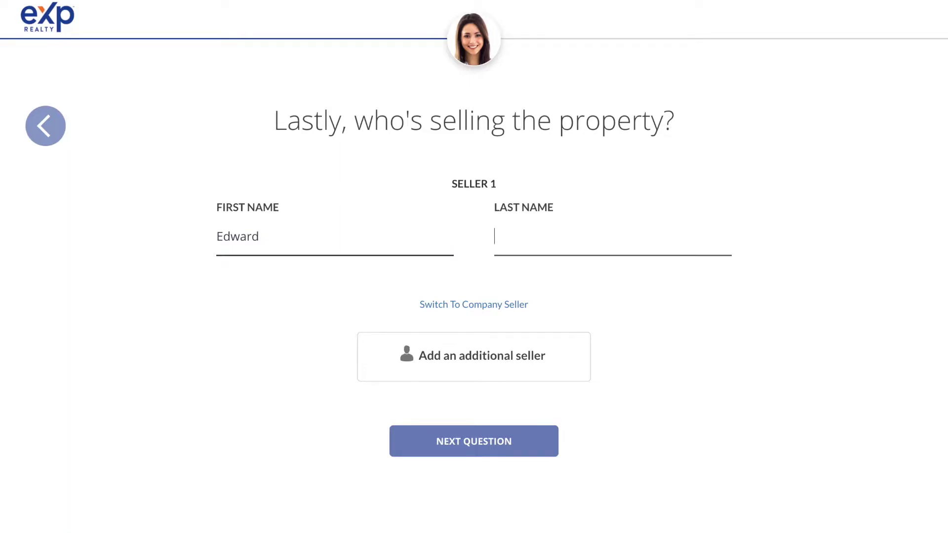
Add fields for a second seller, continue past seller details, and create the listing.
{"action": "left_click", "coordinate": [494, 367]}
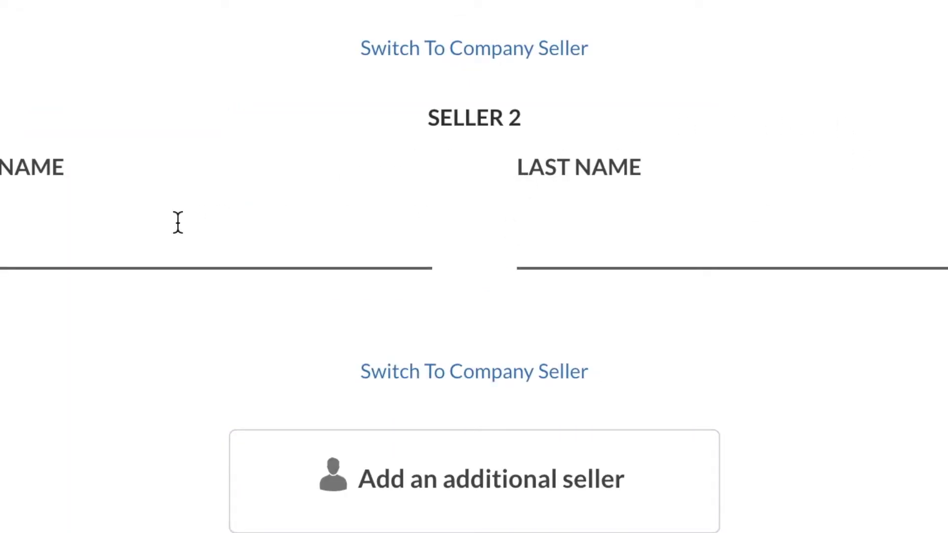
{"action": "scroll", "coordinate": [177, 222], "scroll_direction": "down", "scroll_amount": 1}
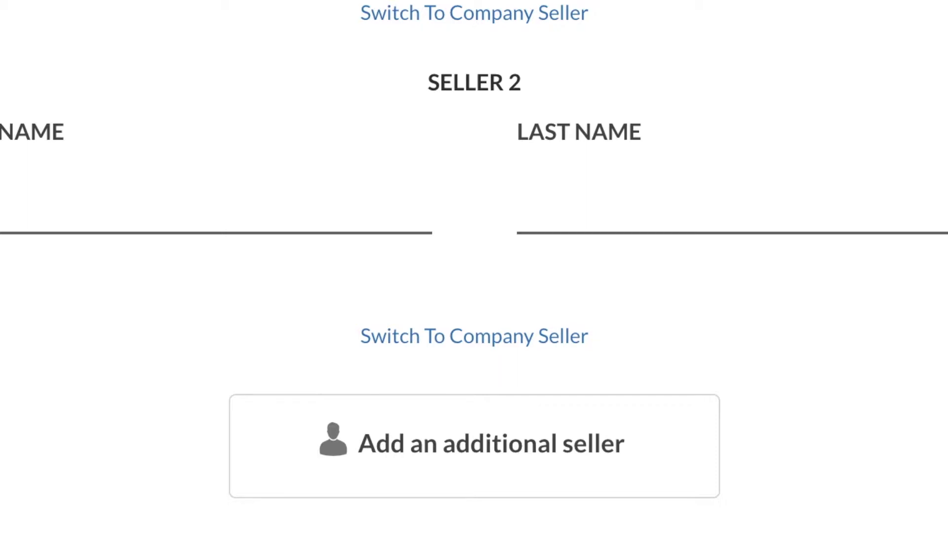
{"action": "scroll", "coordinate": [474, 267], "scroll_direction": "down", "scroll_amount": 5}
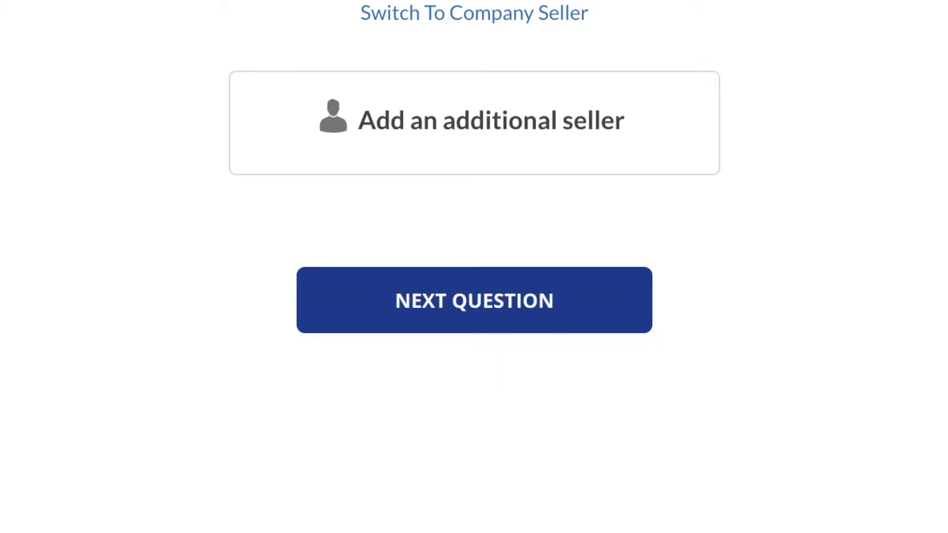
{"action": "left_click", "coordinate": [449, 308]}
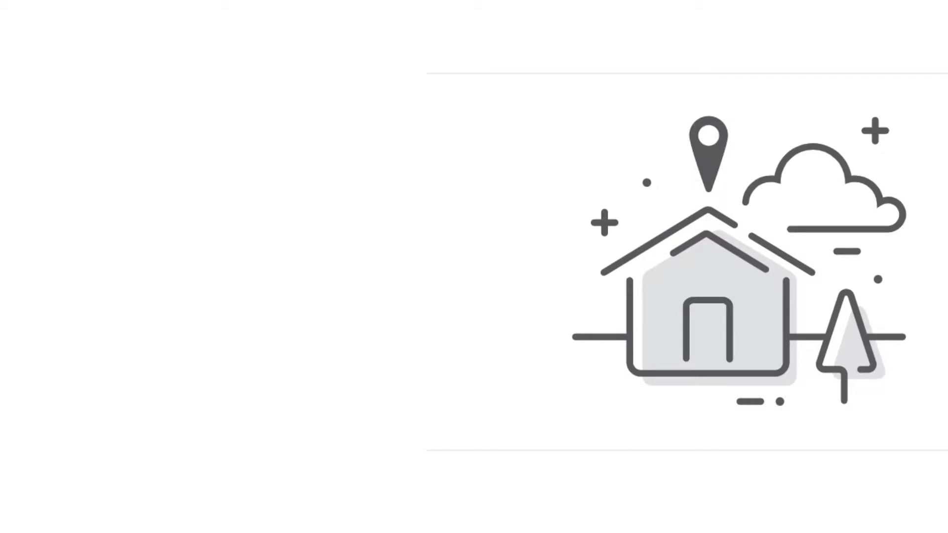
{"action": "left_click", "coordinate": [439, 243]}
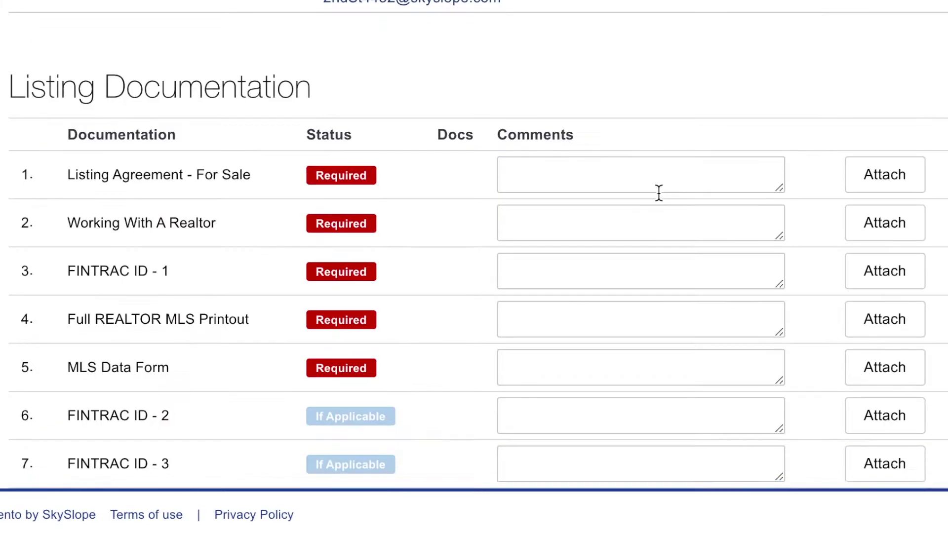
{"action": "scroll", "coordinate": [657, 193], "scroll_direction": "down", "scroll_amount": 1}
{"action": "scroll", "coordinate": [658, 193], "scroll_direction": "up", "scroll_amount": 1}
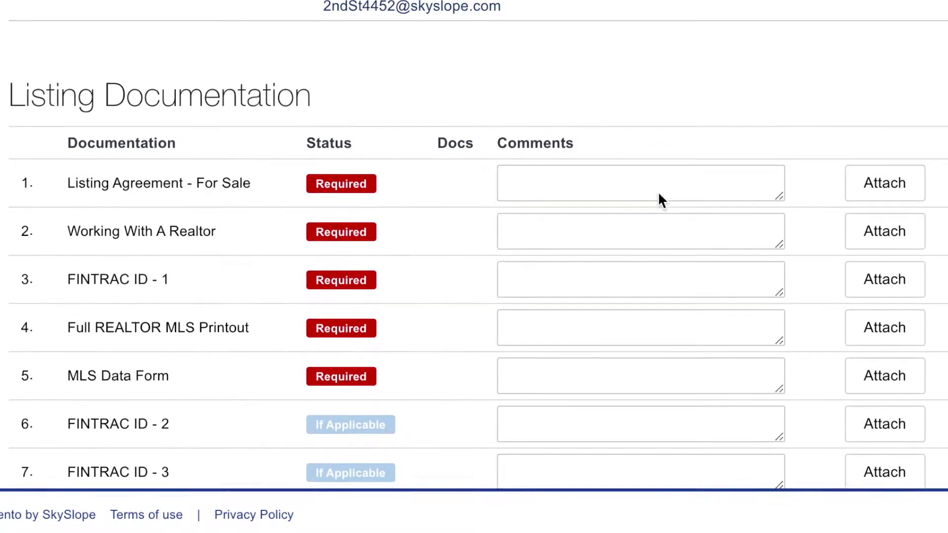
{"action": "scroll", "coordinate": [658, 192], "scroll_direction": "down", "scroll_amount": 1}
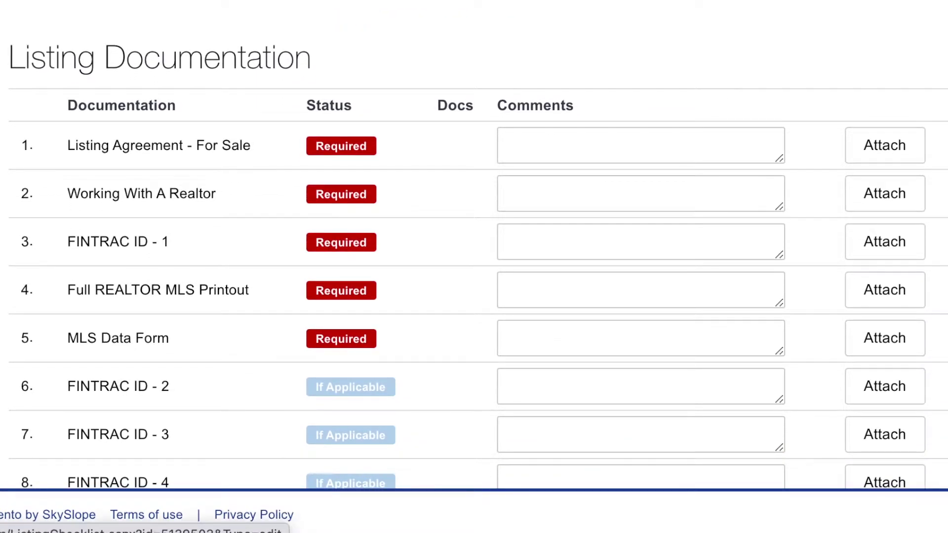
{"action": "scroll", "coordinate": [239, 36], "scroll_direction": "up", "scroll_amount": 1}
{"action": "scroll", "coordinate": [239, 35], "scroll_direction": "down", "scroll_amount": 1}
{"action": "scroll", "coordinate": [238, 33], "scroll_direction": "up", "scroll_amount": 1}
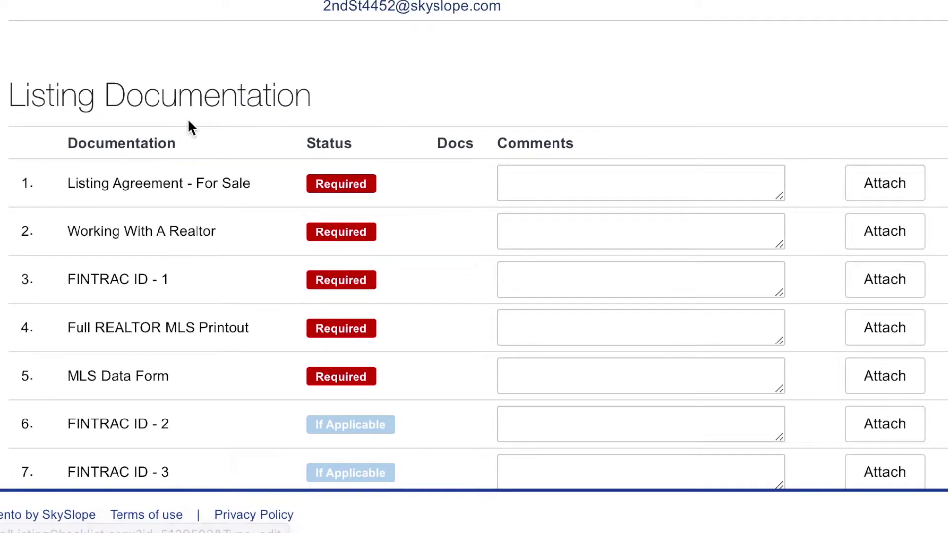
{"action": "scroll", "coordinate": [188, 120], "scroll_direction": "down", "scroll_amount": 1}
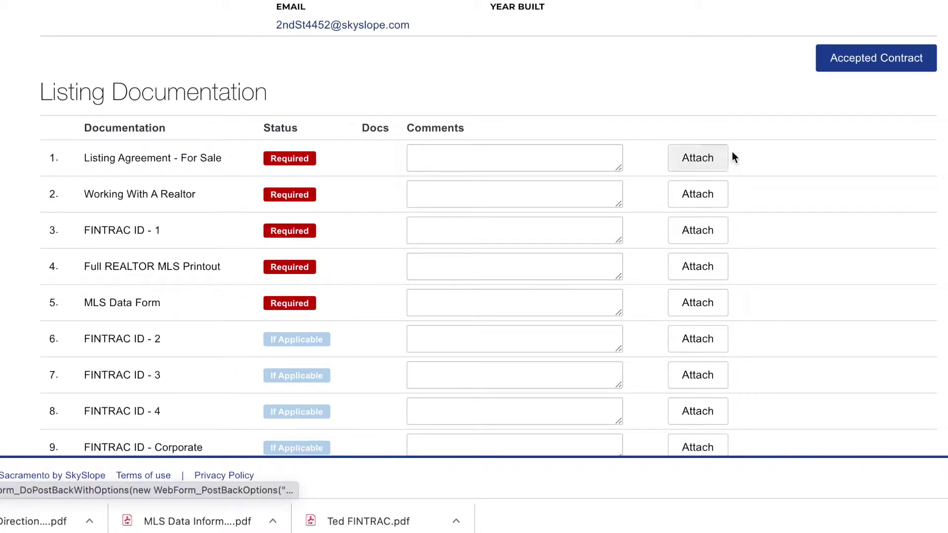
{"action": "left_click", "coordinate": [686, 164]}
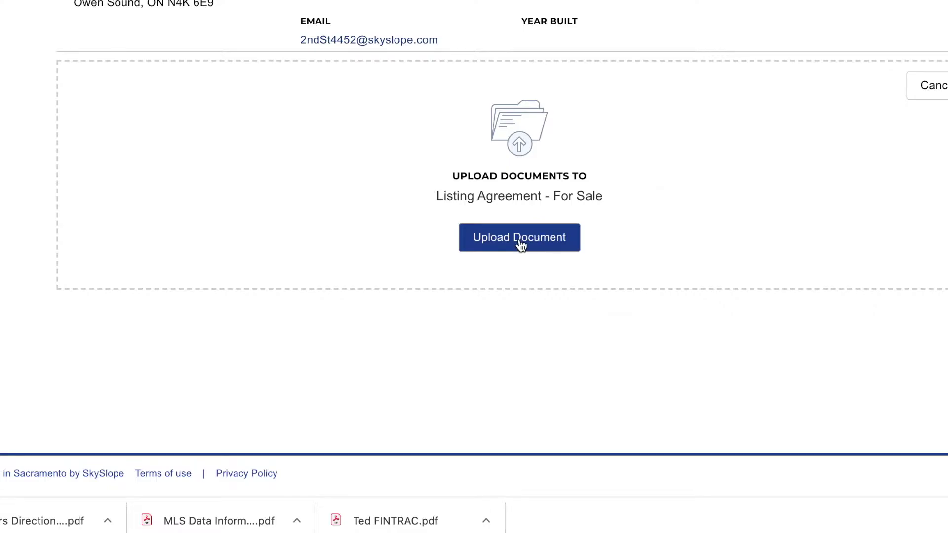
{"action": "left_click", "coordinate": [519, 239]}
{"action": "scroll", "coordinate": [411, 255], "scroll_direction": "down", "scroll_amount": 5}
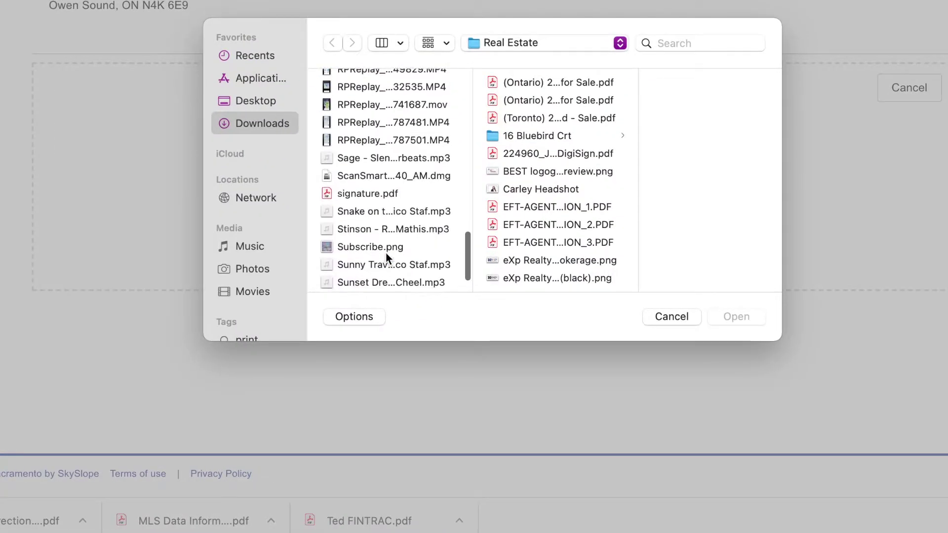
{"action": "scroll", "coordinate": [386, 253], "scroll_direction": "up", "scroll_amount": 15}
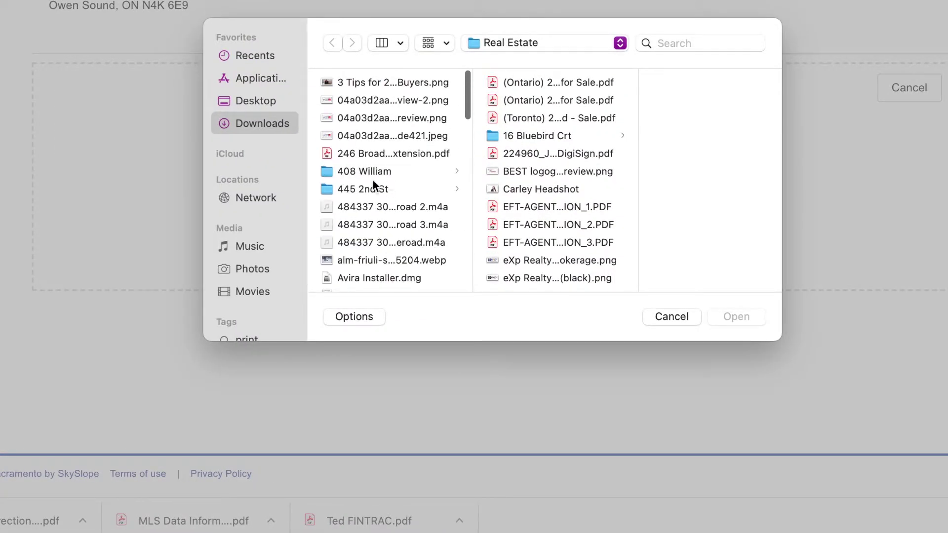
{"action": "left_click", "coordinate": [363, 190]}
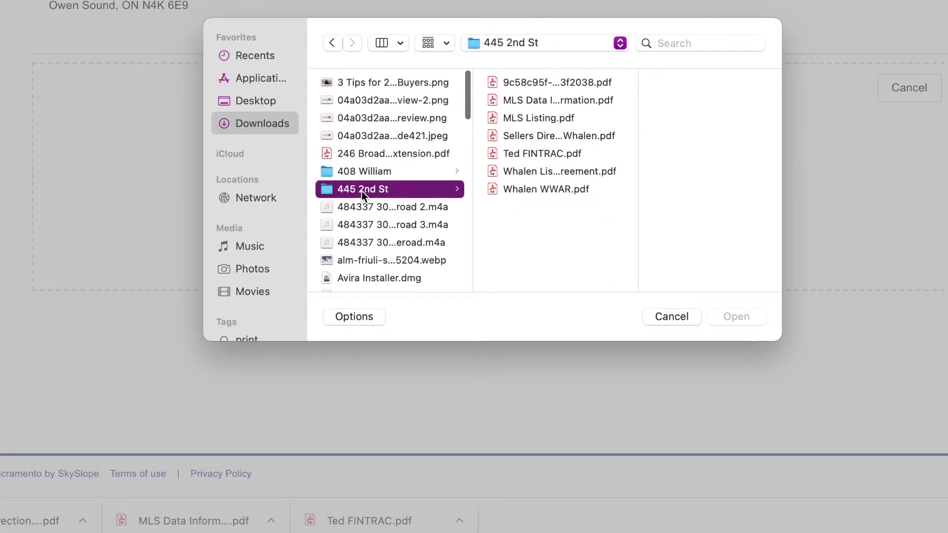
{"action": "left_click", "coordinate": [553, 173]}
{"action": "left_click", "coordinate": [725, 317]}
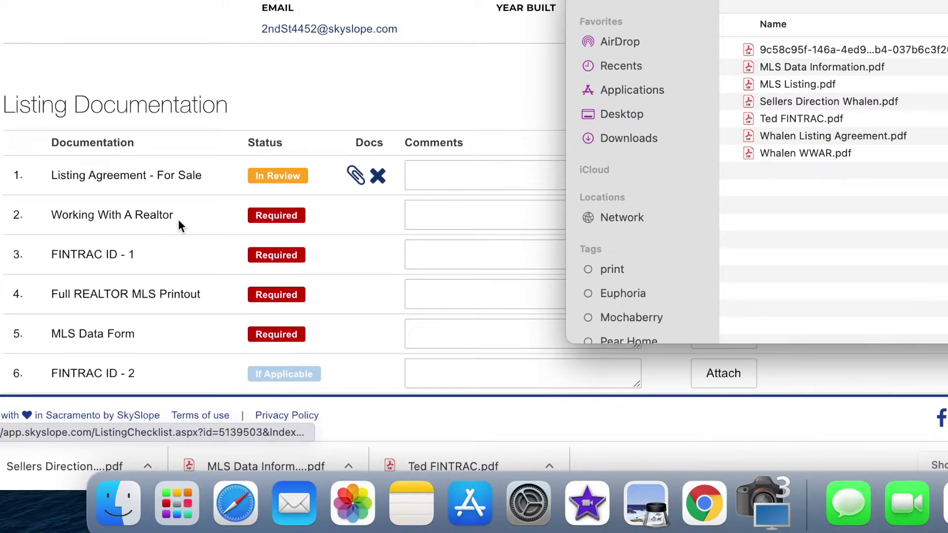
Drag the seller's direction PDF from Finder onto checklist item 20, Sellers Direction Re Offers - OREA 244.
{"action": "left_click_drag", "start_coordinate": [804, 154], "coordinate": [398, 216]}
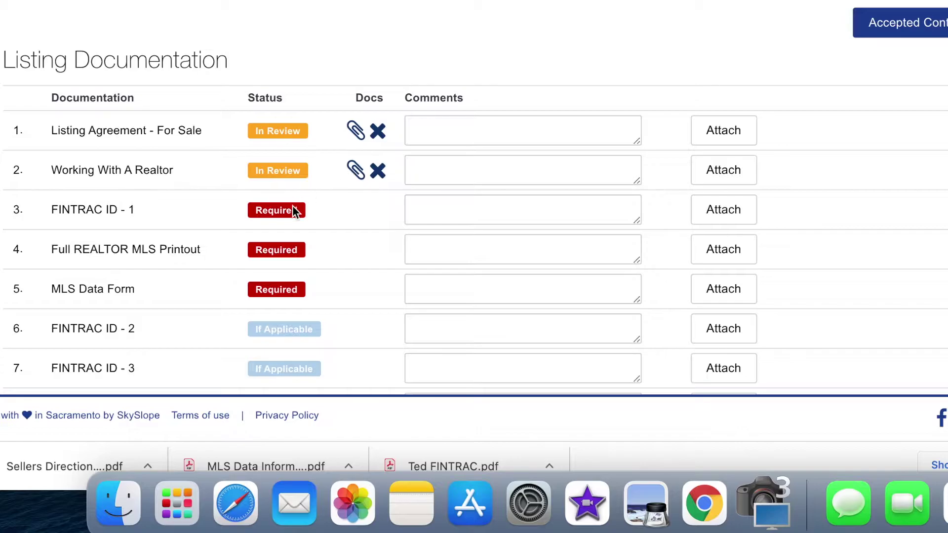
{"action": "scroll", "coordinate": [344, 292], "scroll_direction": "down", "scroll_amount": 15}
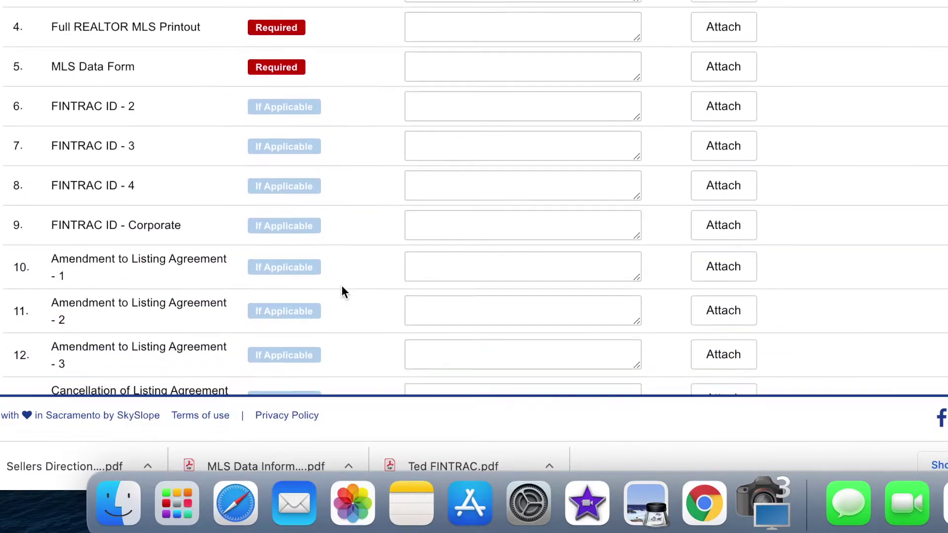
{"action": "scroll", "coordinate": [344, 292], "scroll_direction": "down", "scroll_amount": 3}
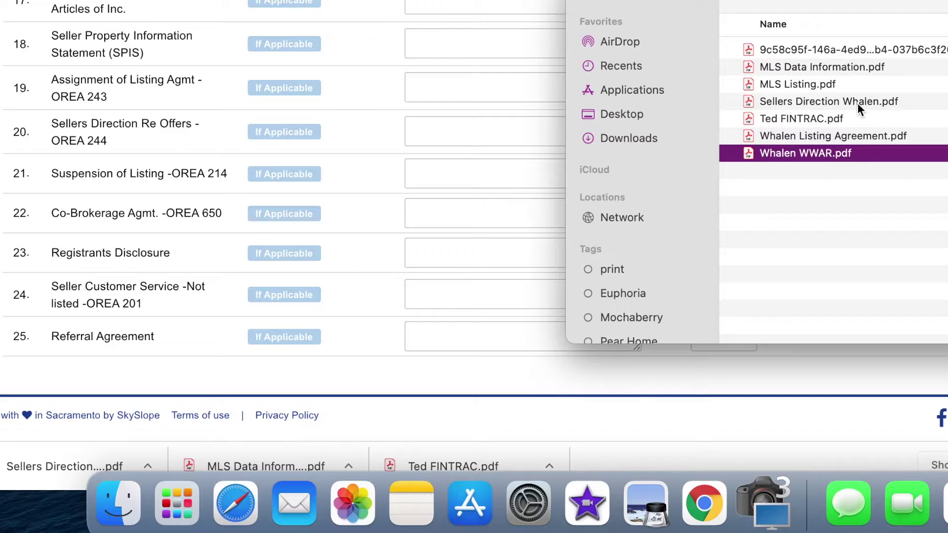
{"action": "left_click_drag", "start_coordinate": [857, 103], "coordinate": [342, 127]}
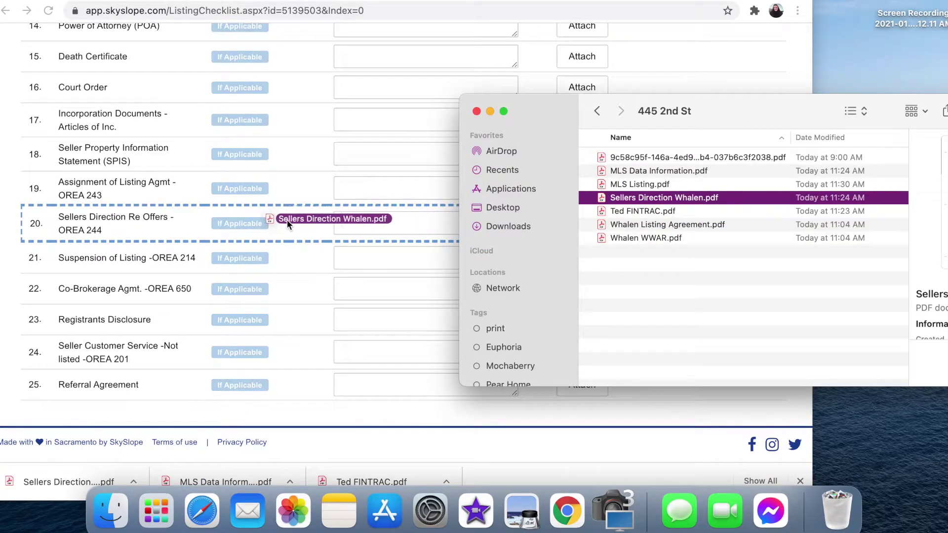
{"action": "left_click_drag", "start_coordinate": [286, 220], "coordinate": [272, 225]}
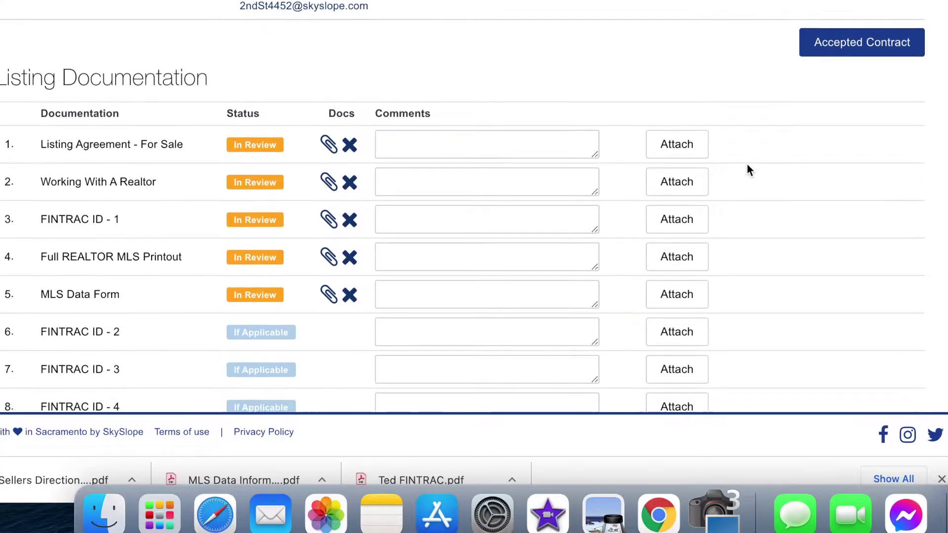
Scroll the listing checklist to confirm all required documents are In Review.
{"action": "scroll", "coordinate": [747, 165], "scroll_direction": "down", "scroll_amount": 3}
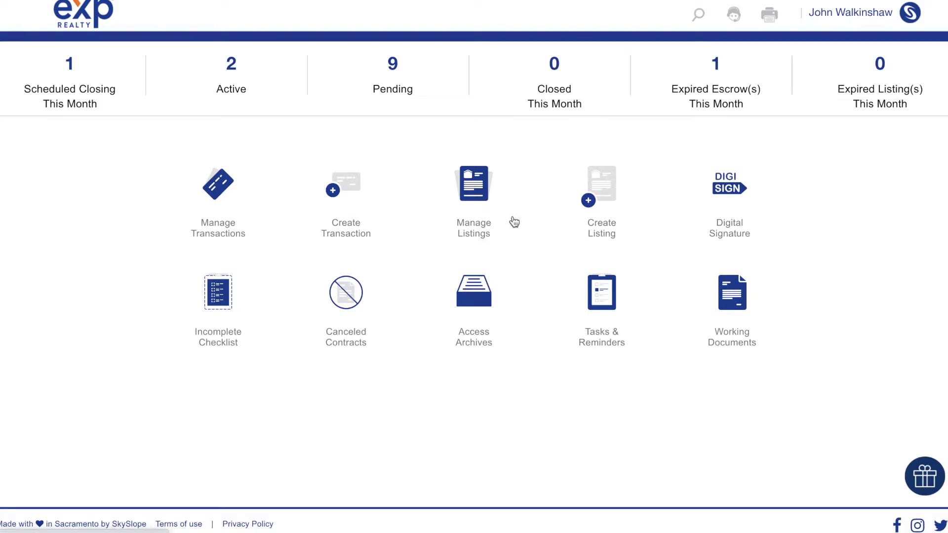
{"action": "left_click", "coordinate": [479, 198]}
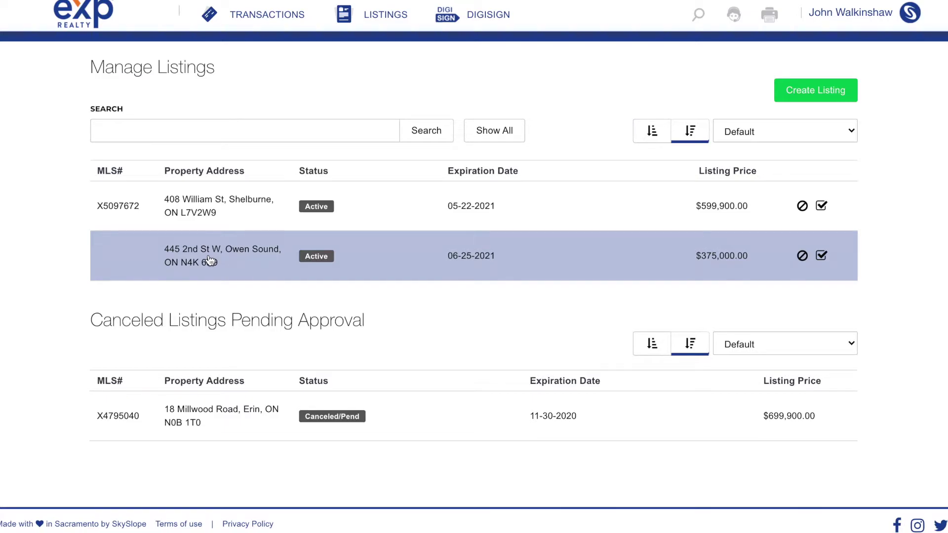
{"action": "left_click", "coordinate": [209, 261]}
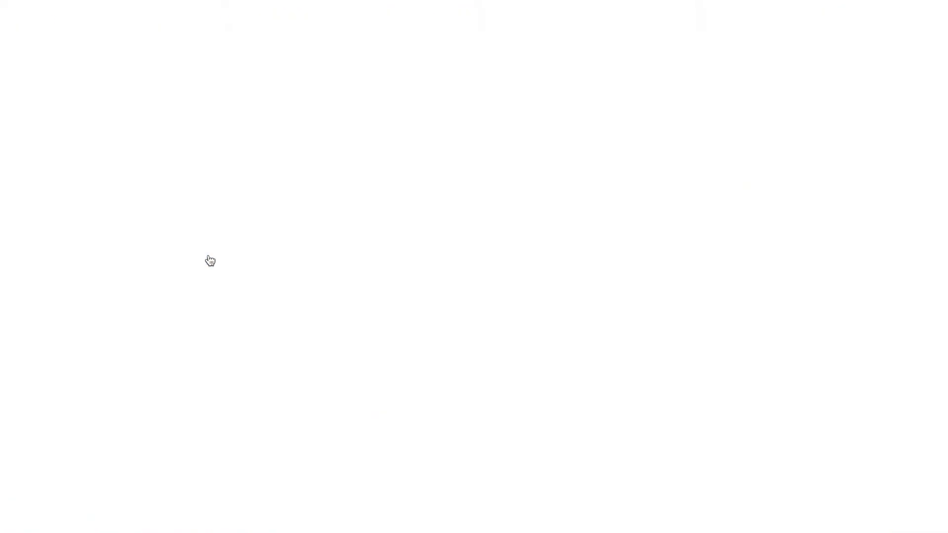
{"action": "scroll", "coordinate": [475, 275], "scroll_direction": "down", "scroll_amount": 10}
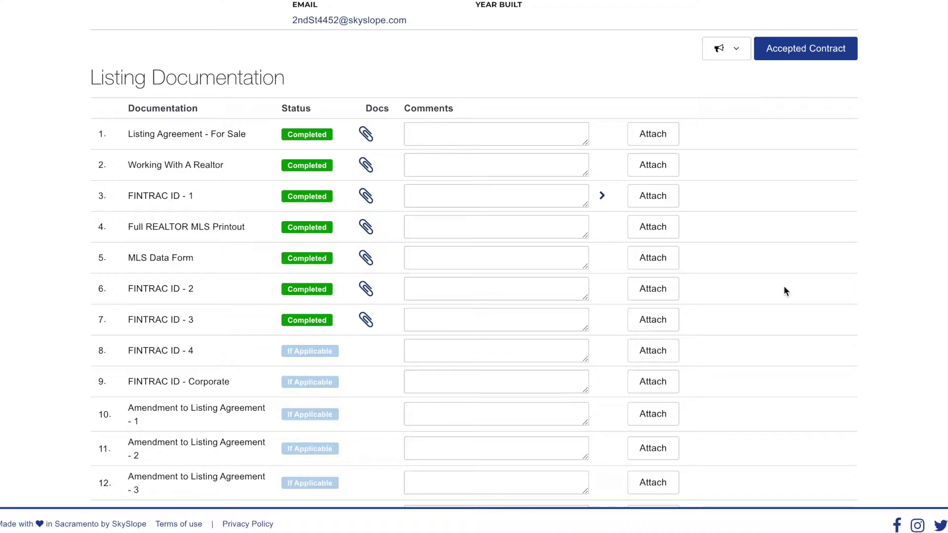
{"action": "scroll", "coordinate": [785, 291], "scroll_direction": "down", "scroll_amount": 3}
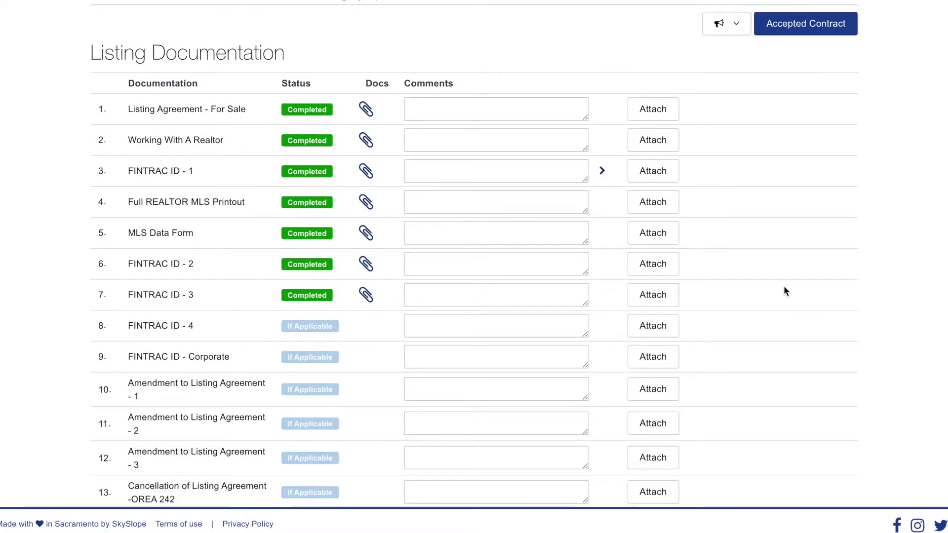
{"action": "scroll", "coordinate": [784, 287], "scroll_direction": "down", "scroll_amount": 10}
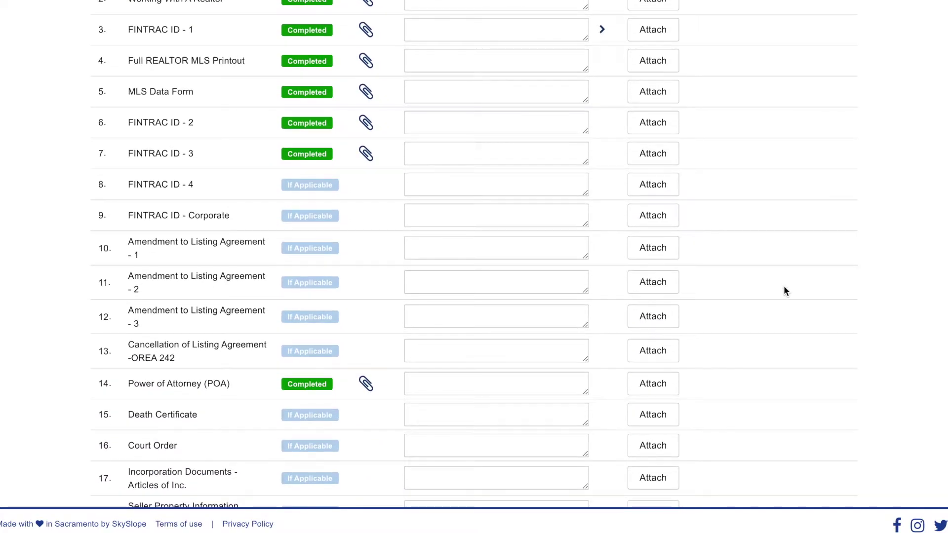
{"action": "scroll", "coordinate": [785, 290], "scroll_direction": "down", "scroll_amount": 3}
{"action": "scroll", "coordinate": [785, 290], "scroll_direction": "up", "scroll_amount": 3}
{"action": "scroll", "coordinate": [784, 291], "scroll_direction": "up", "scroll_amount": 15}
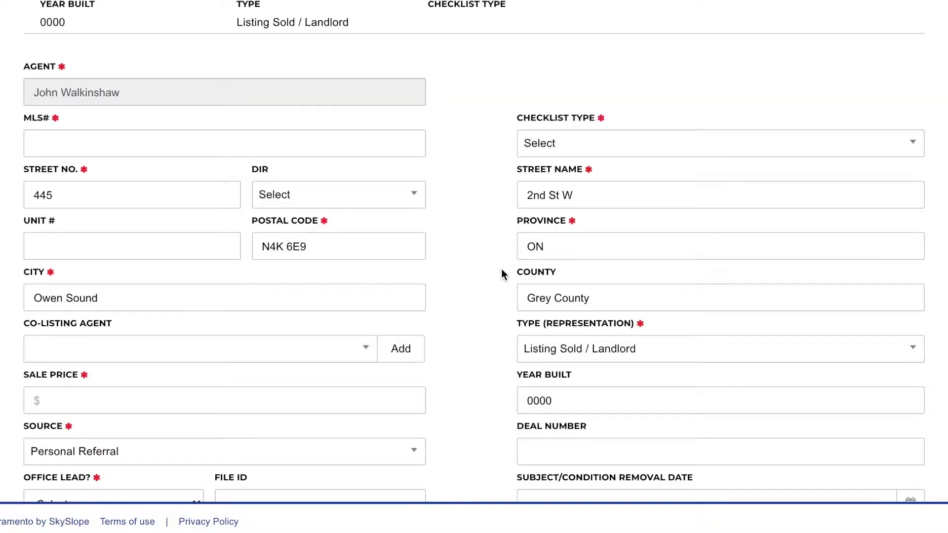
Choose the ON - Transaction - Seller checklist and mark the deal as not an office lead.
{"action": "scroll", "coordinate": [502, 272], "scroll_direction": "down", "scroll_amount": 1}
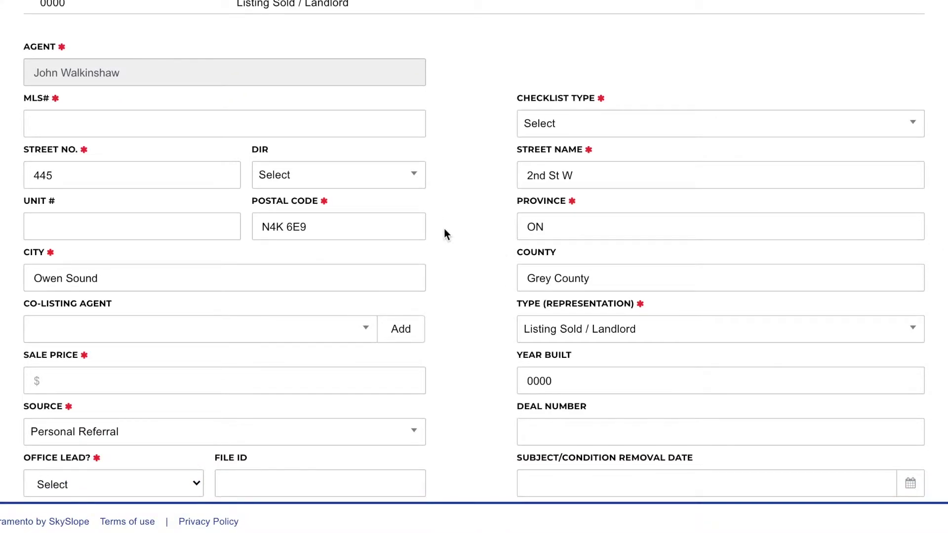
{"action": "left_click", "coordinate": [324, 127]}
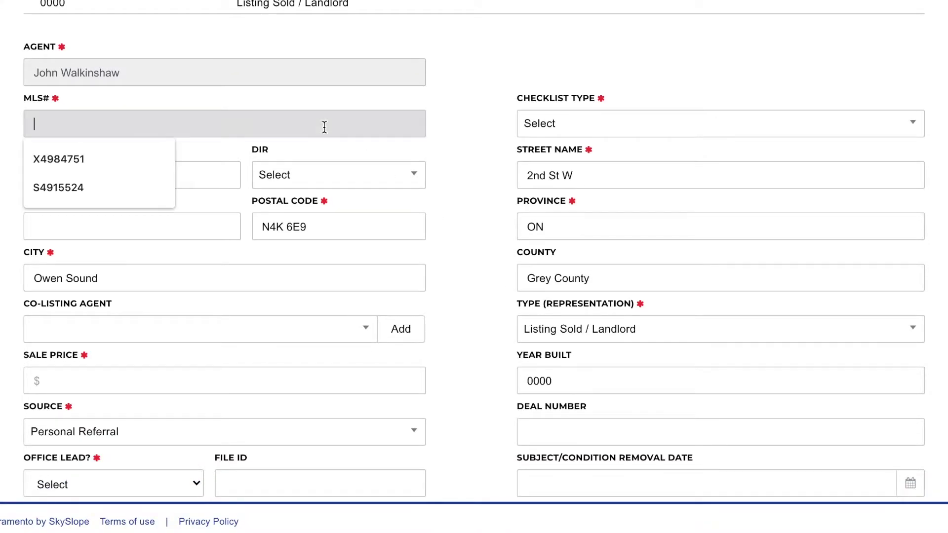
{"action": "left_click", "coordinate": [539, 126]}
{"action": "scroll", "coordinate": [595, 247], "scroll_direction": "down", "scroll_amount": 1}
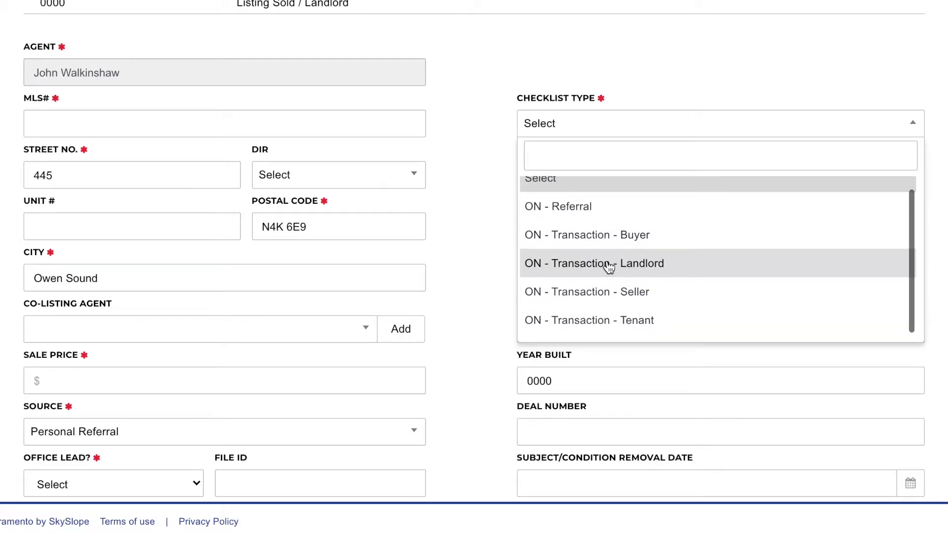
{"action": "left_click", "coordinate": [616, 292]}
{"action": "left_click", "coordinate": [195, 483]}
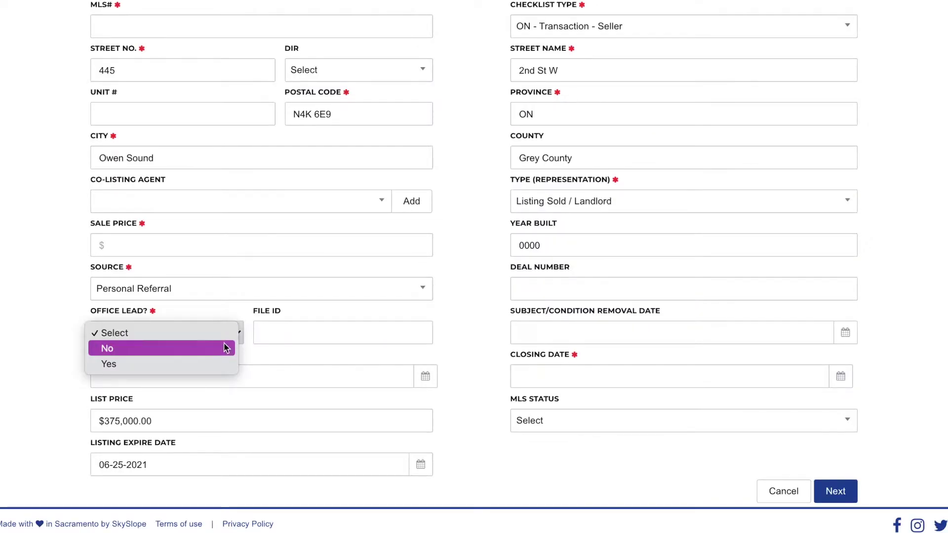
{"action": "left_click", "coordinate": [221, 348]}
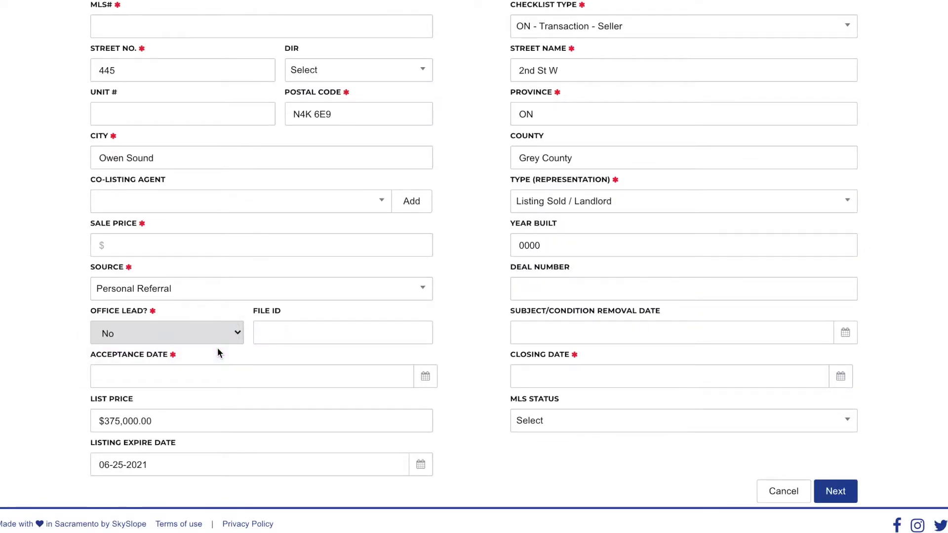
Set acceptance to 02/02/2021 and closing to 02/19/2021, then save the transaction details.
{"action": "left_click", "coordinate": [347, 376]}
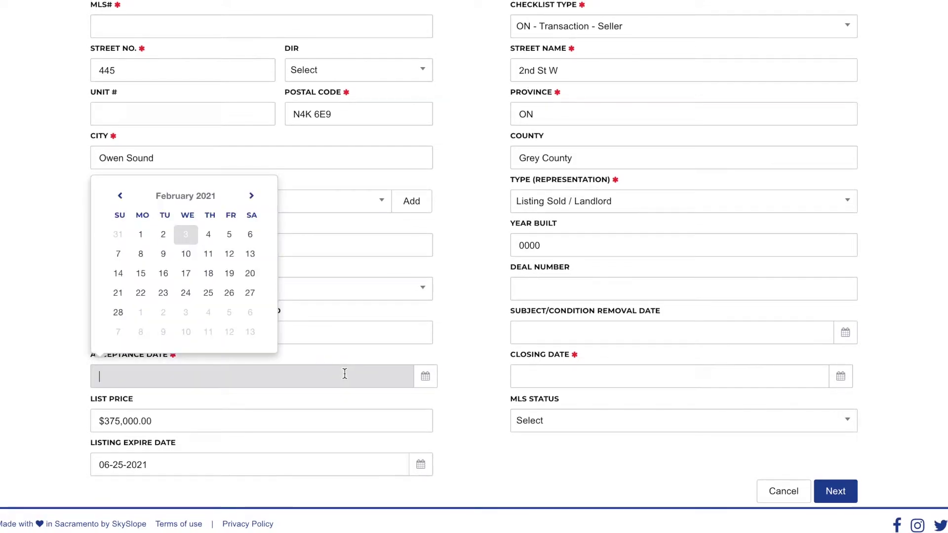
{"action": "left_click", "coordinate": [164, 234]}
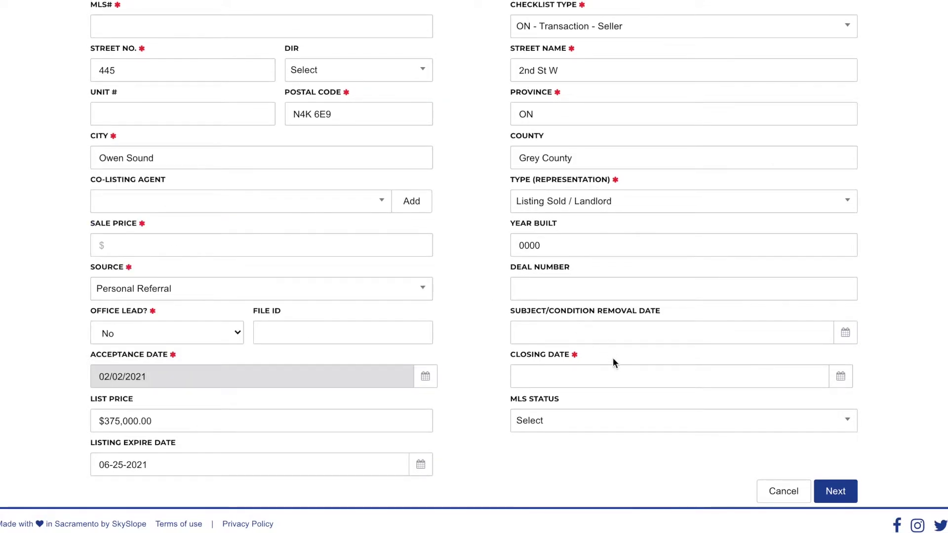
{"action": "left_click", "coordinate": [589, 379]}
{"action": "left_click", "coordinate": [649, 273]}
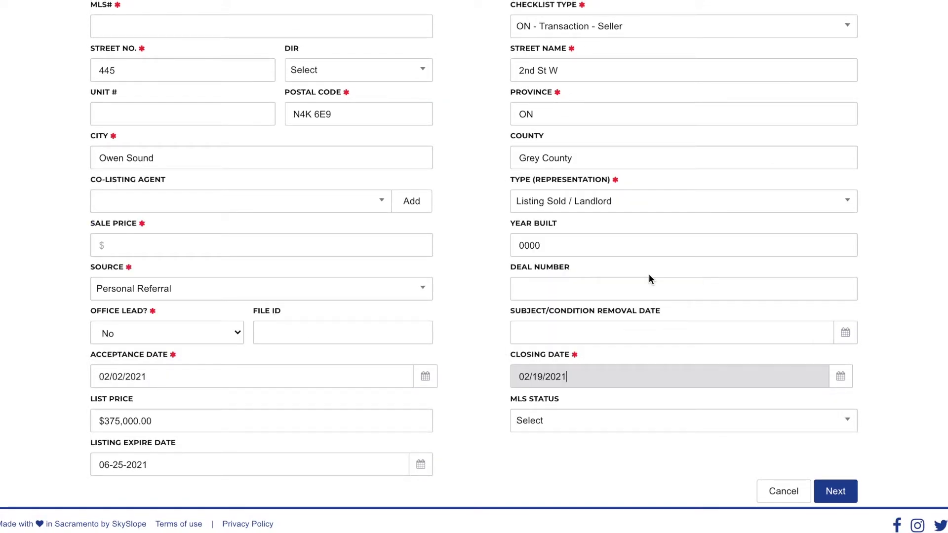
{"action": "left_click", "coordinate": [720, 326]}
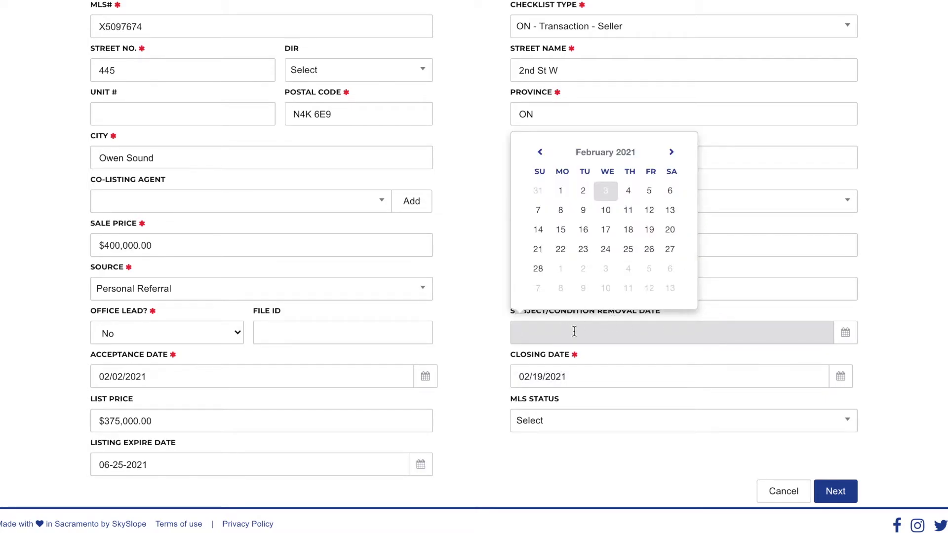
{"action": "left_click", "coordinate": [488, 331]}
{"action": "scroll", "coordinate": [839, 436], "scroll_direction": "up", "scroll_amount": 2}
{"action": "scroll", "coordinate": [838, 436], "scroll_direction": "down", "scroll_amount": 2}
{"action": "left_click", "coordinate": [834, 492]}
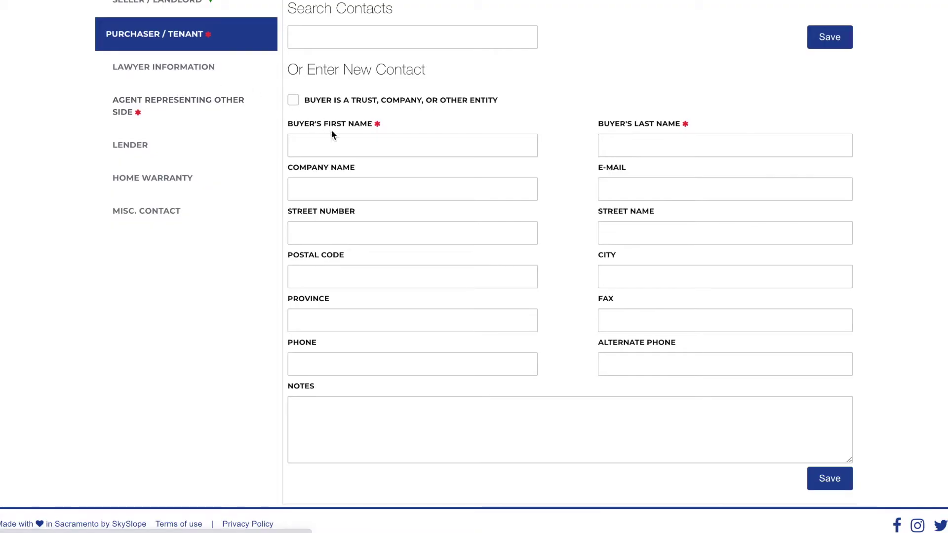
{"action": "left_click", "coordinate": [329, 140]}
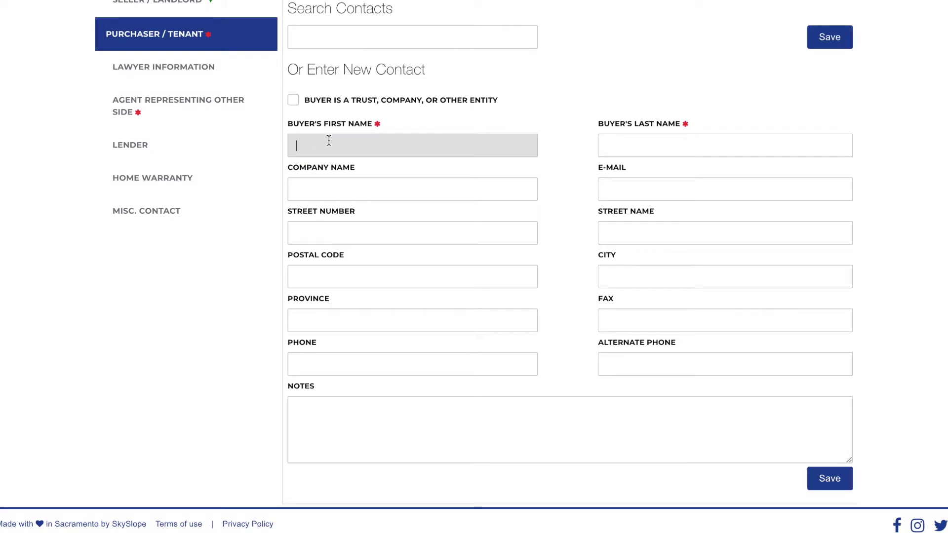
{"action": "type", "text": "Eli"}
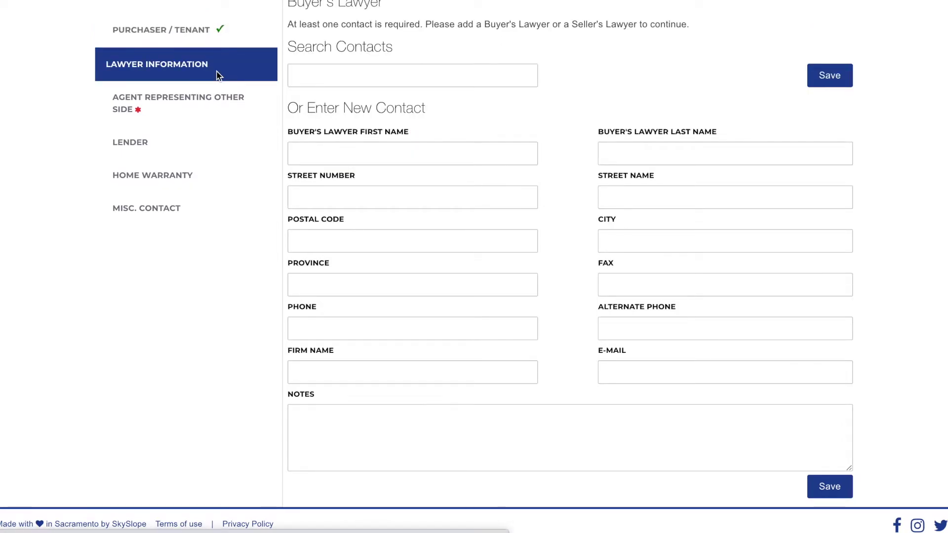
{"action": "left_click", "coordinate": [328, 151]}
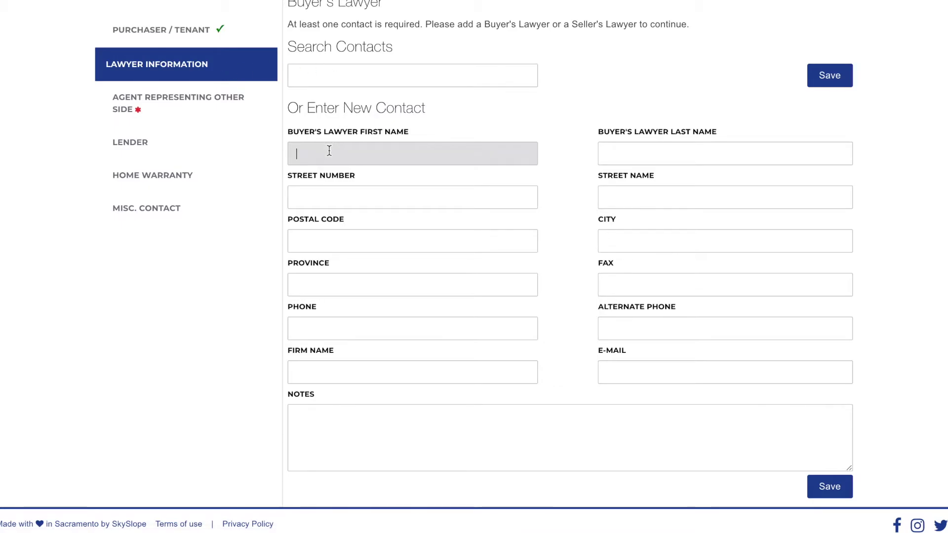
{"action": "scroll", "coordinate": [329, 150], "scroll_direction": "down", "scroll_amount": 3}
{"action": "scroll", "coordinate": [328, 151], "scroll_direction": "down", "scroll_amount": 6}
{"action": "left_click", "coordinate": [319, 275]}
{"action": "scroll", "coordinate": [319, 276], "scroll_direction": "down", "scroll_amount": 2}
{"action": "scroll", "coordinate": [320, 275], "scroll_direction": "down", "scroll_amount": 3}
{"action": "scroll", "coordinate": [320, 275], "scroll_direction": "up", "scroll_amount": 20}
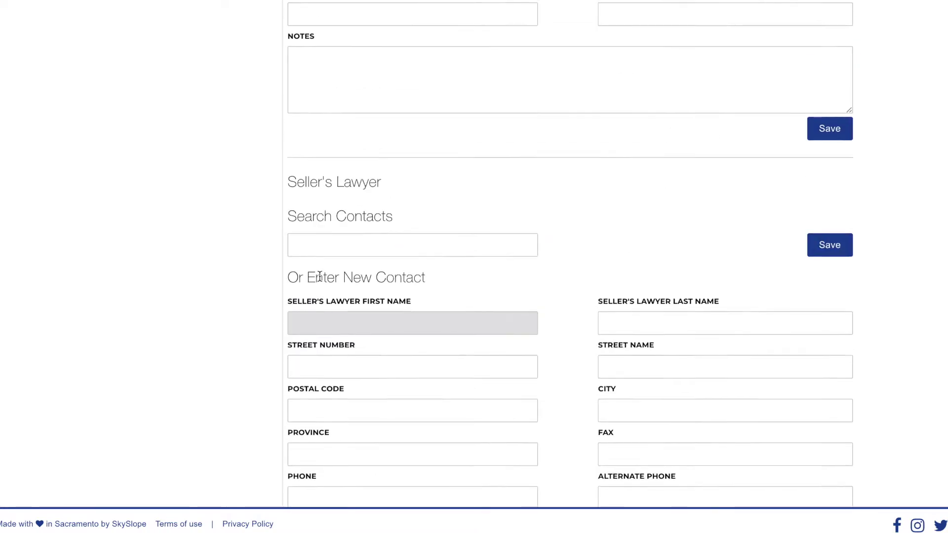
{"action": "left_click", "coordinate": [196, 267]}
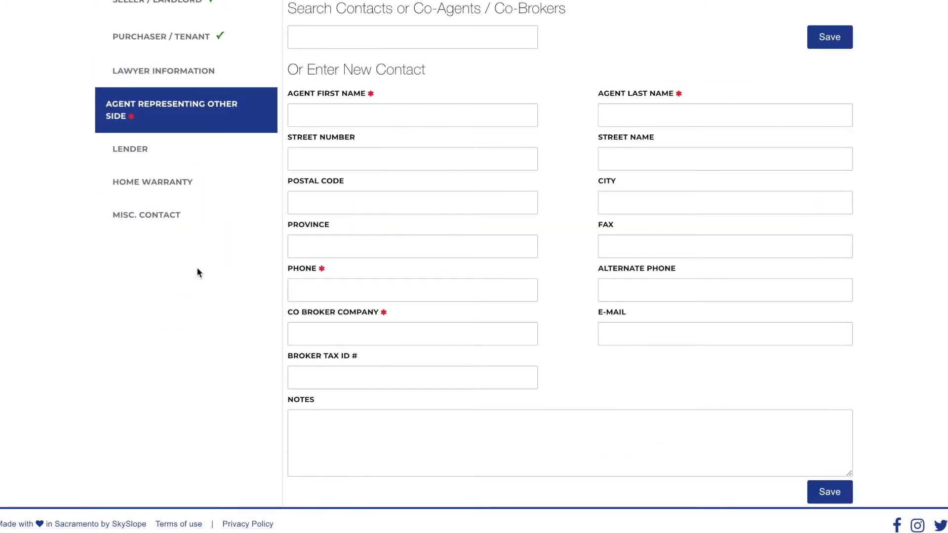
{"action": "left_click", "coordinate": [346, 117]}
{"action": "scroll", "coordinate": [346, 117], "scroll_direction": "down", "scroll_amount": 2}
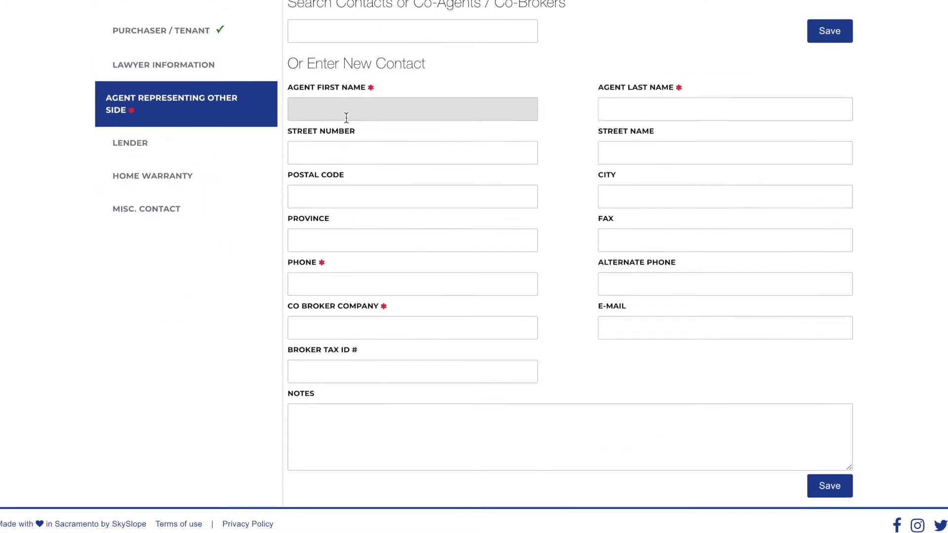
{"action": "scroll", "coordinate": [346, 117], "scroll_direction": "up", "scroll_amount": 2}
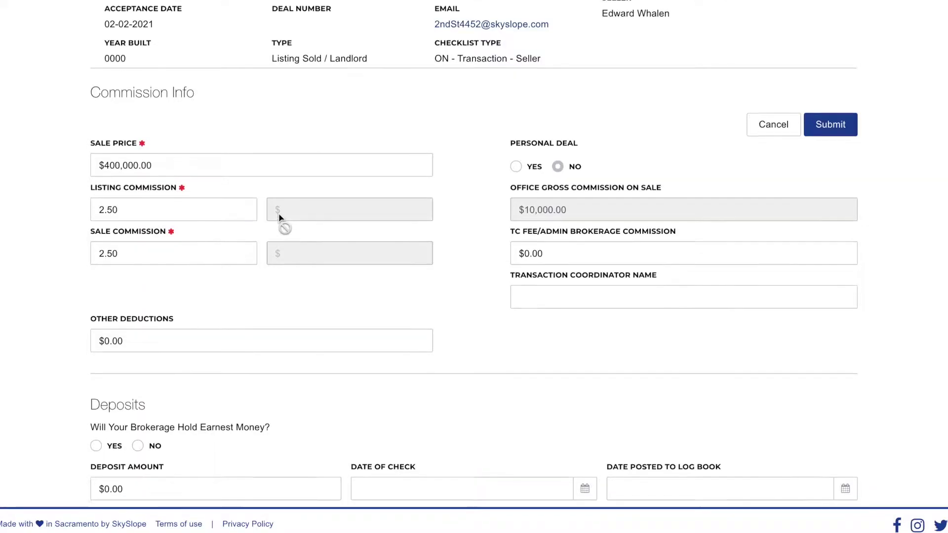
Review the commission form and submit it to reach the Sales Documentation checklist.
{"action": "scroll", "coordinate": [279, 218], "scroll_direction": "down", "scroll_amount": 5}
{"action": "scroll", "coordinate": [280, 214], "scroll_direction": "down", "scroll_amount": 2}
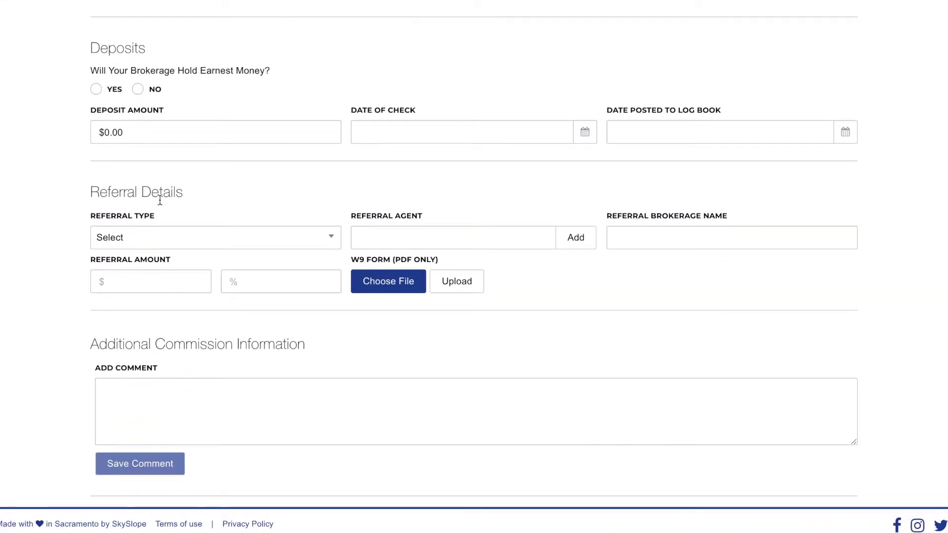
{"action": "scroll", "coordinate": [207, 230], "scroll_direction": "down", "scroll_amount": 4}
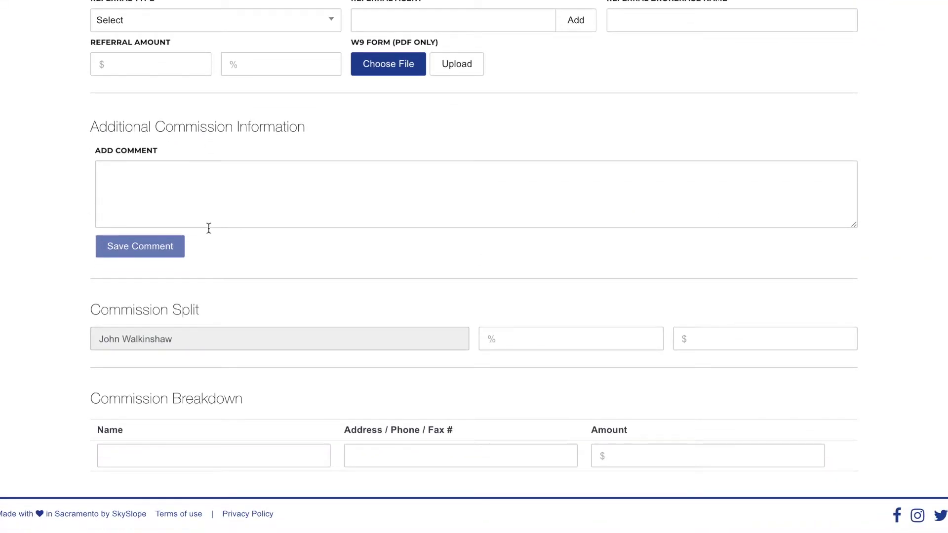
{"action": "scroll", "coordinate": [208, 228], "scroll_direction": "up", "scroll_amount": 7}
{"action": "scroll", "coordinate": [209, 229], "scroll_direction": "up", "scroll_amount": 3}
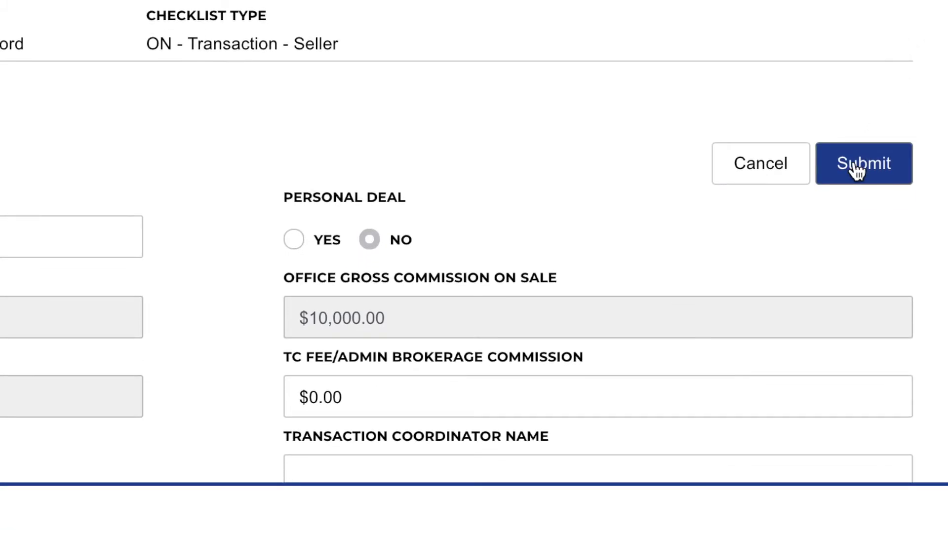
{"action": "left_click", "coordinate": [857, 168]}
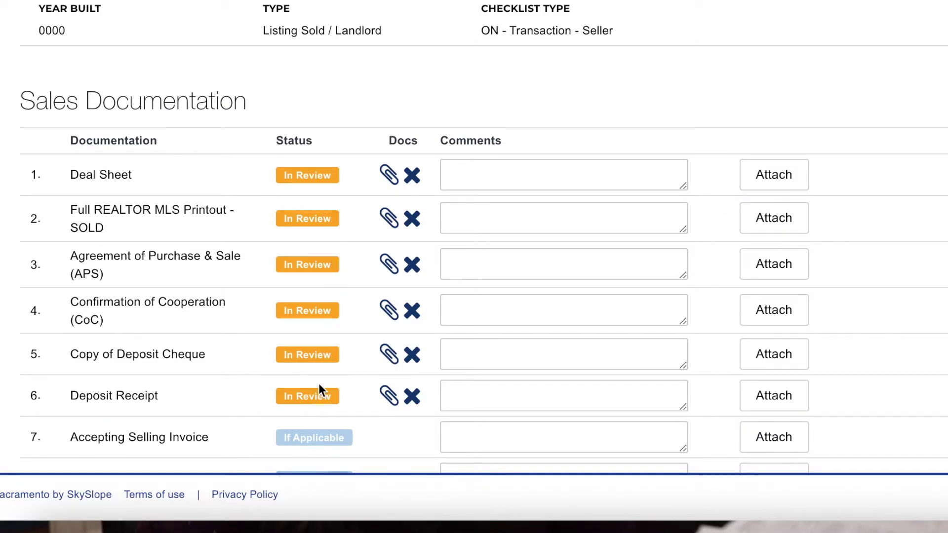
{"action": "scroll", "coordinate": [319, 384], "scroll_direction": "down", "scroll_amount": 7}
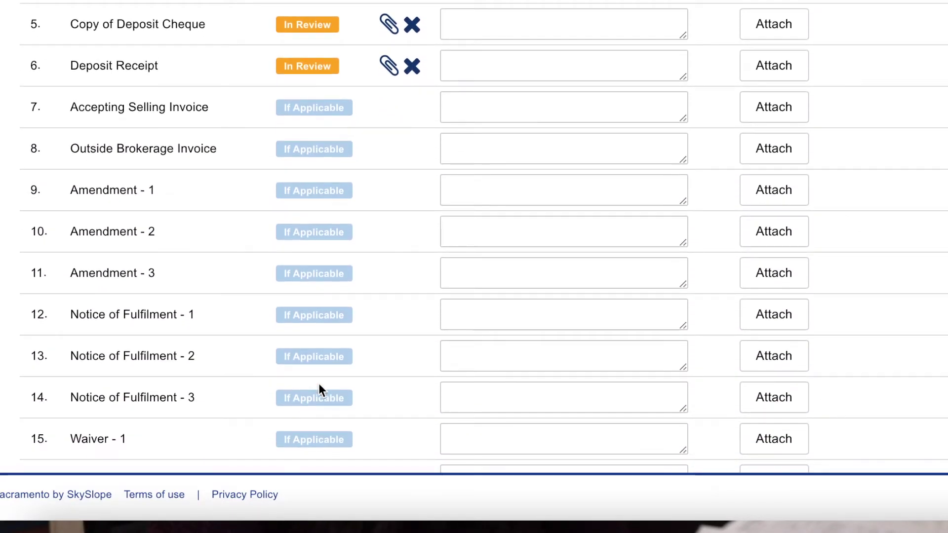
{"action": "scroll", "coordinate": [320, 385], "scroll_direction": "down", "scroll_amount": 1}
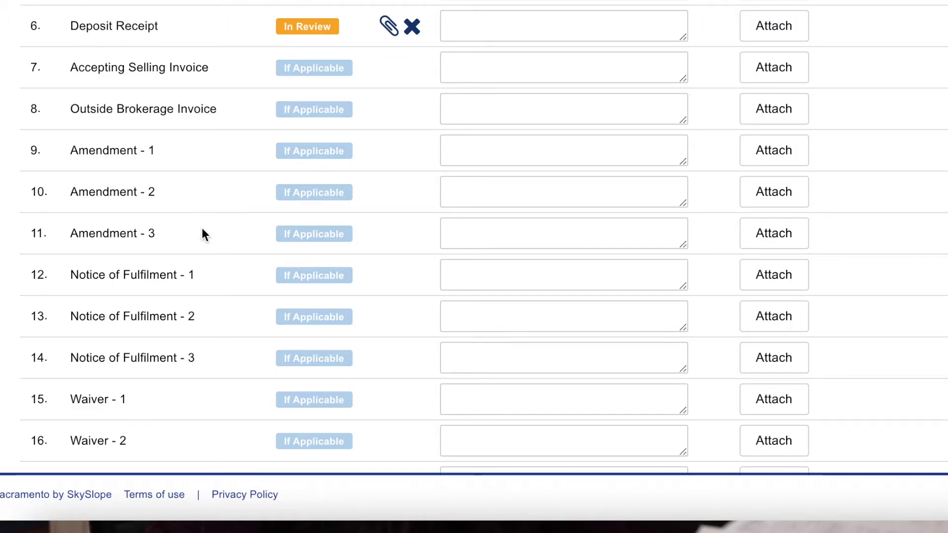
{"action": "scroll", "coordinate": [173, 371], "scroll_direction": "down", "scroll_amount": 9}
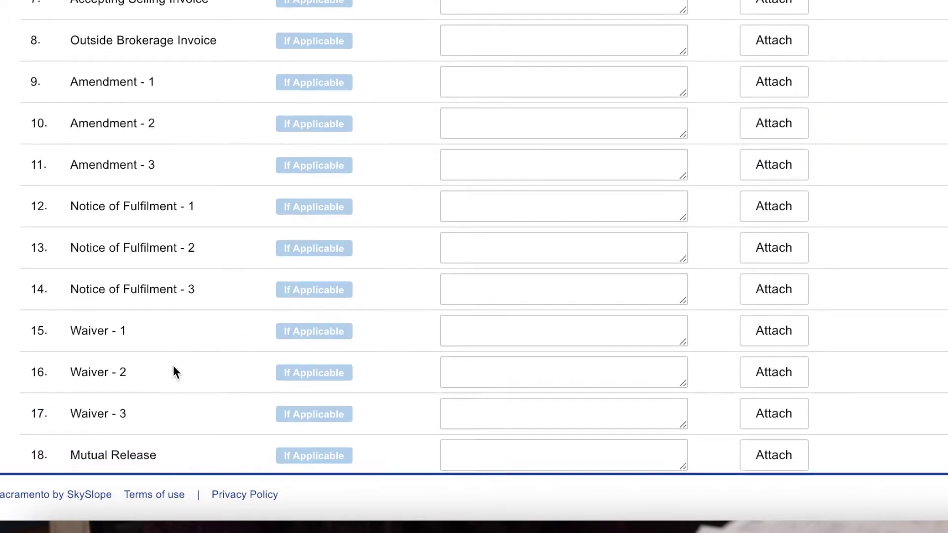
{"action": "scroll", "coordinate": [174, 367], "scroll_direction": "down", "scroll_amount": 10}
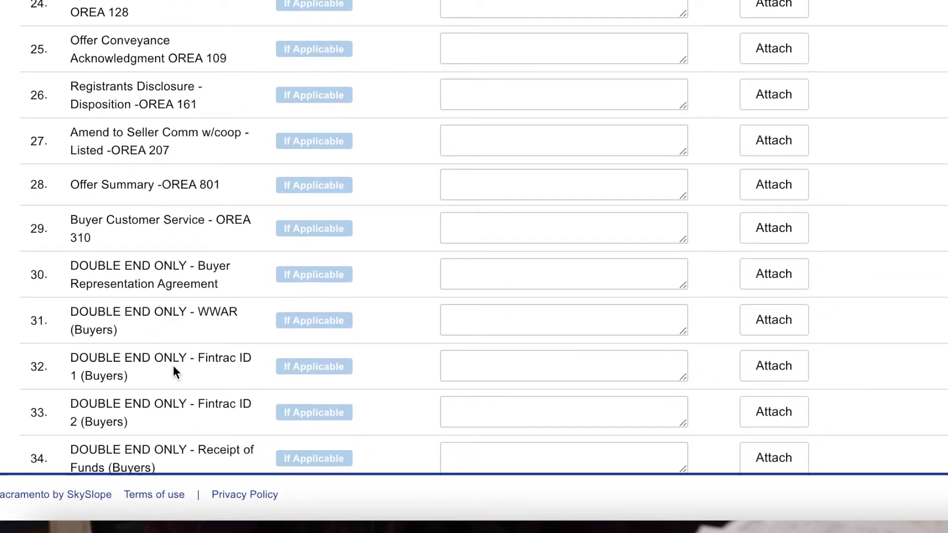
{"action": "scroll", "coordinate": [173, 368], "scroll_direction": "down", "scroll_amount": 1}
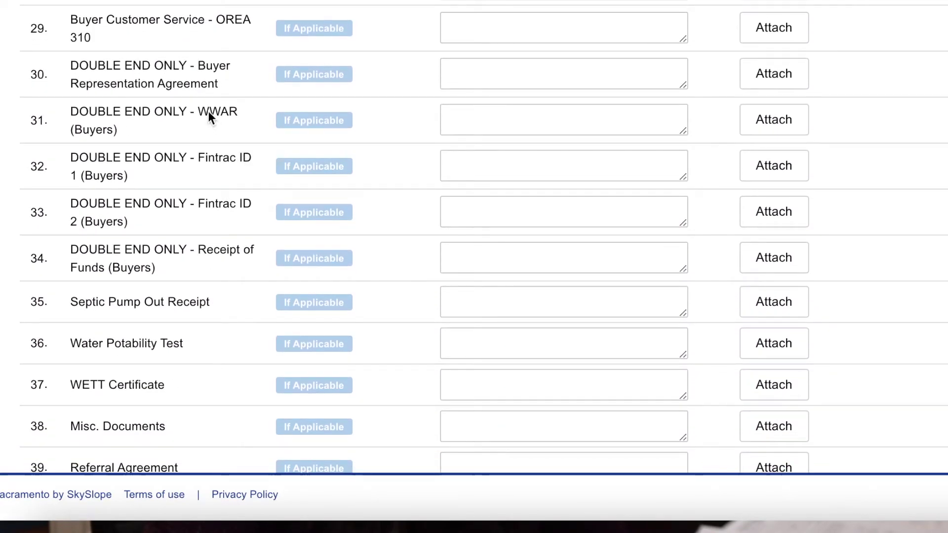
{"action": "scroll", "coordinate": [215, 75], "scroll_direction": "up", "scroll_amount": 20}
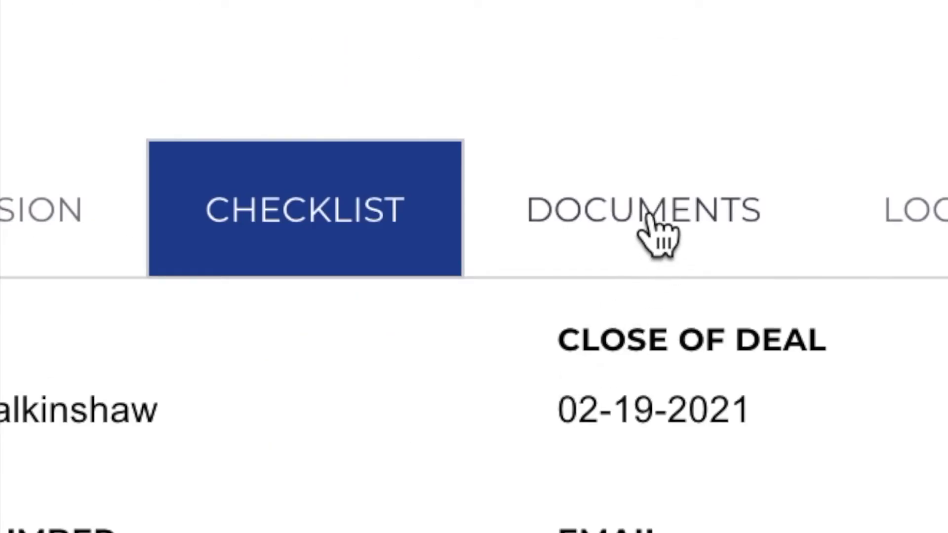
Select the final APS and Coop PDFs under DOCUMENTS and start an email with them.
{"action": "left_click", "coordinate": [648, 217]}
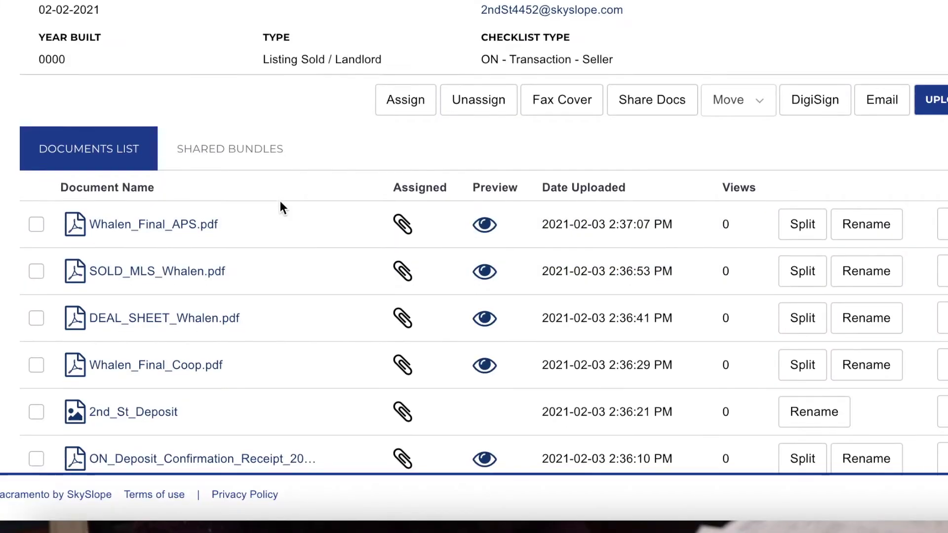
{"action": "scroll", "coordinate": [280, 207], "scroll_direction": "down", "scroll_amount": 1}
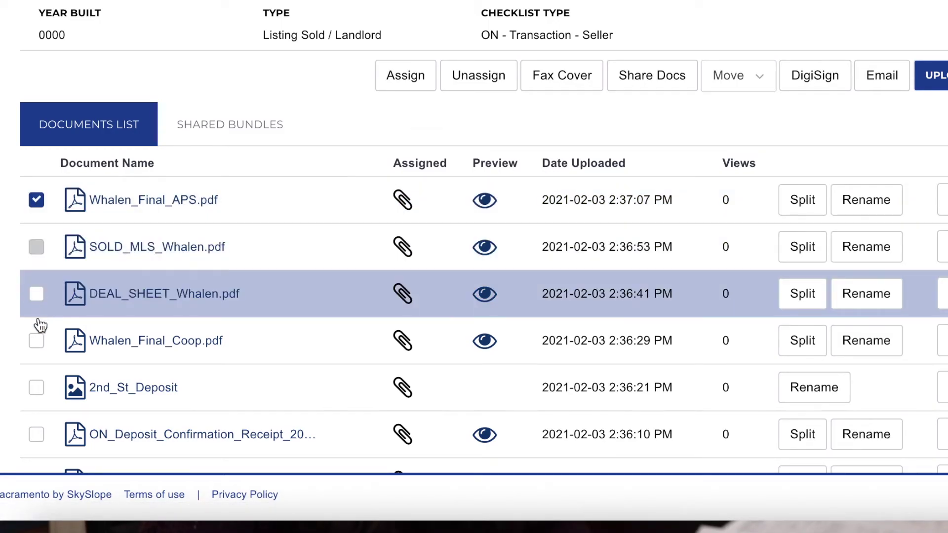
{"action": "left_click", "coordinate": [36, 342]}
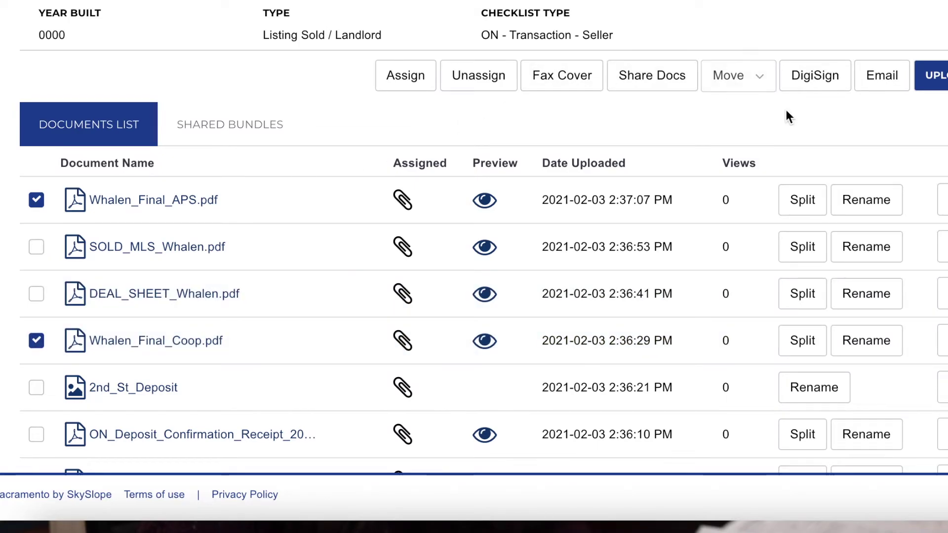
{"action": "left_click", "coordinate": [881, 70]}
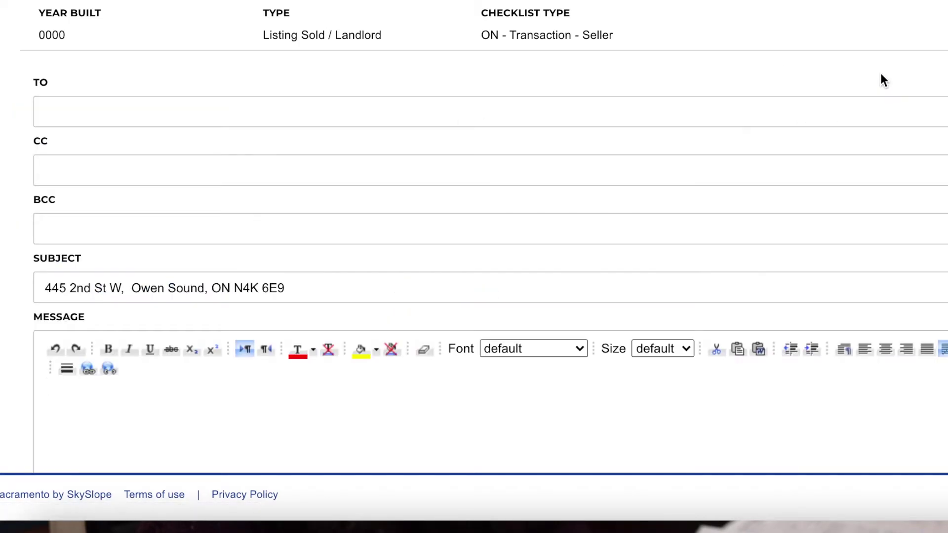
Begin the draft by typing 'he' as recipient and clicking into the message body.
{"action": "left_click", "coordinate": [560, 108]}
{"action": "type", "text": "he"}
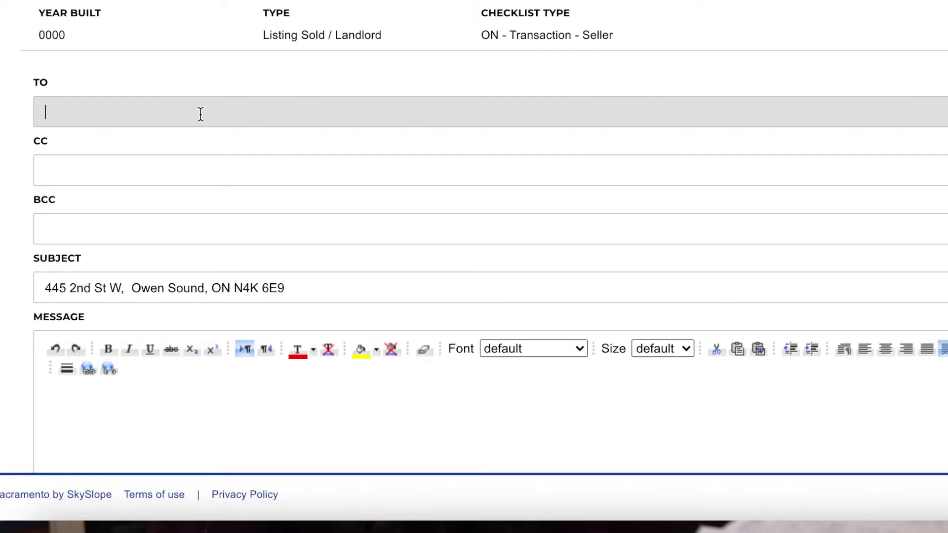
{"action": "scroll", "coordinate": [192, 115], "scroll_direction": "down", "scroll_amount": 1}
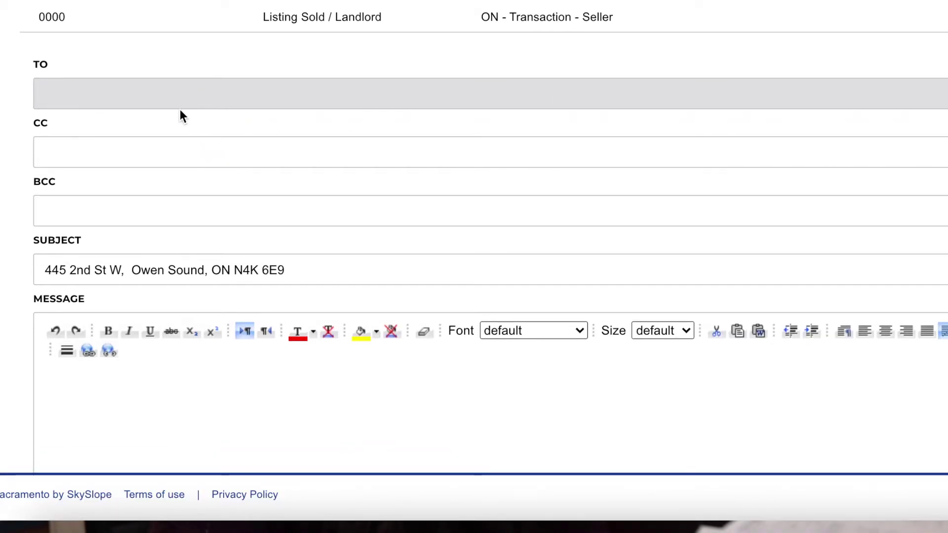
{"action": "scroll", "coordinate": [163, 90], "scroll_direction": "down", "scroll_amount": 5}
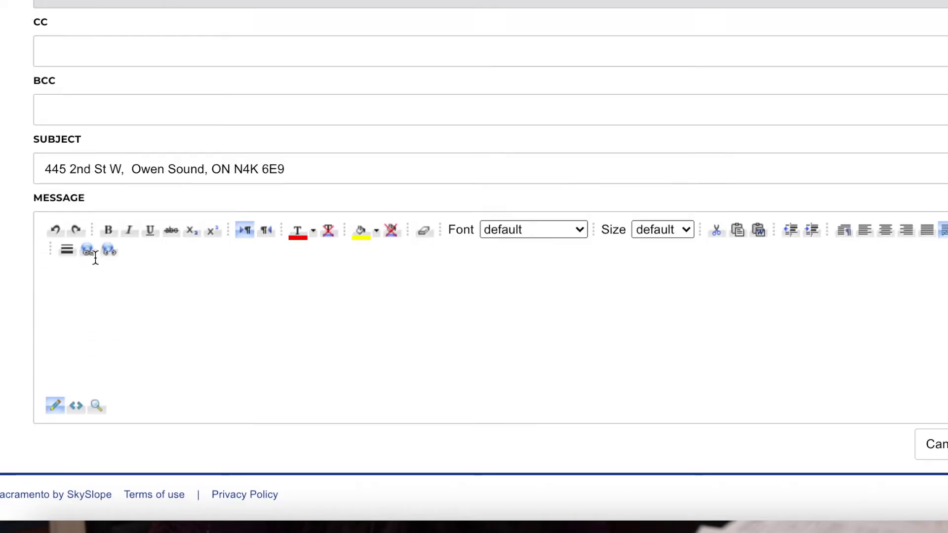
{"action": "left_click", "coordinate": [243, 286]}
{"action": "scroll", "coordinate": [243, 286], "scroll_direction": "down", "scroll_amount": 4}
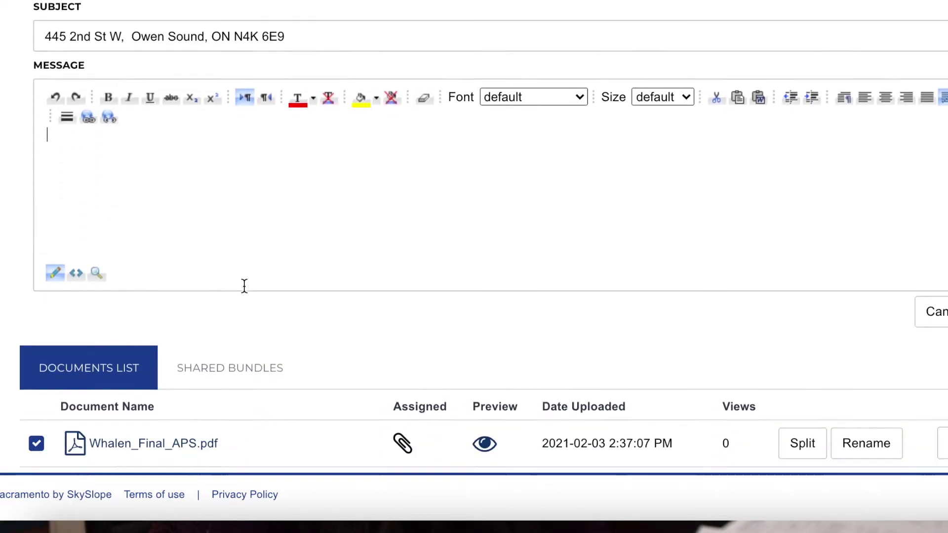
{"action": "scroll", "coordinate": [205, 395], "scroll_direction": "down", "scroll_amount": 2}
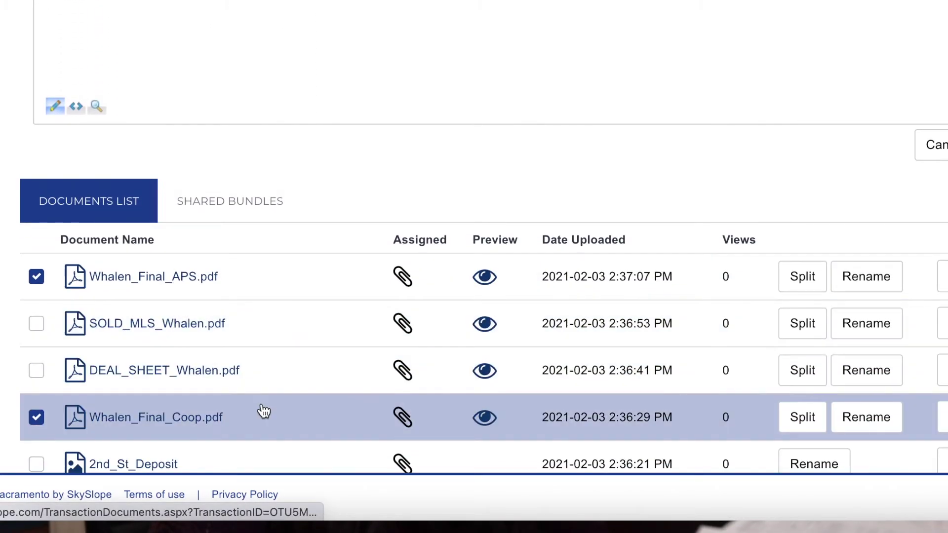
{"action": "scroll", "coordinate": [440, 250], "scroll_direction": "up", "scroll_amount": 10}
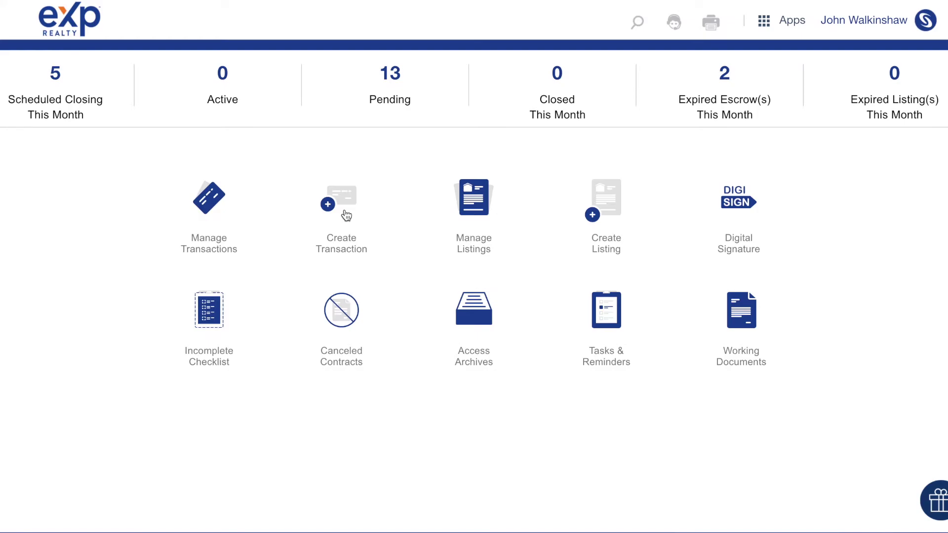
Start a new transaction from the '3 main st' address suggestion with checklist type ON - Transaction - Buyer.
{"action": "left_click", "coordinate": [347, 215]}
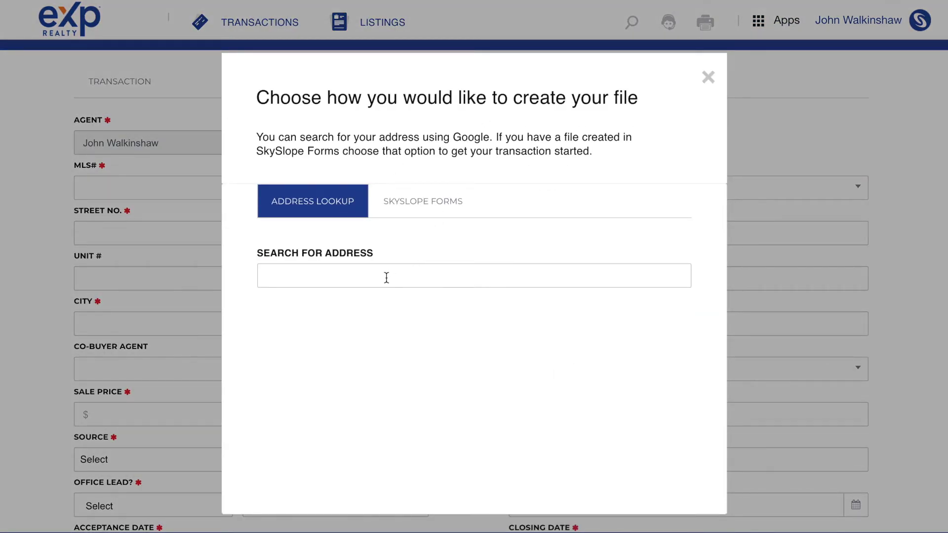
{"action": "left_click", "coordinate": [387, 278]}
{"action": "type", "text": "3 main st"}
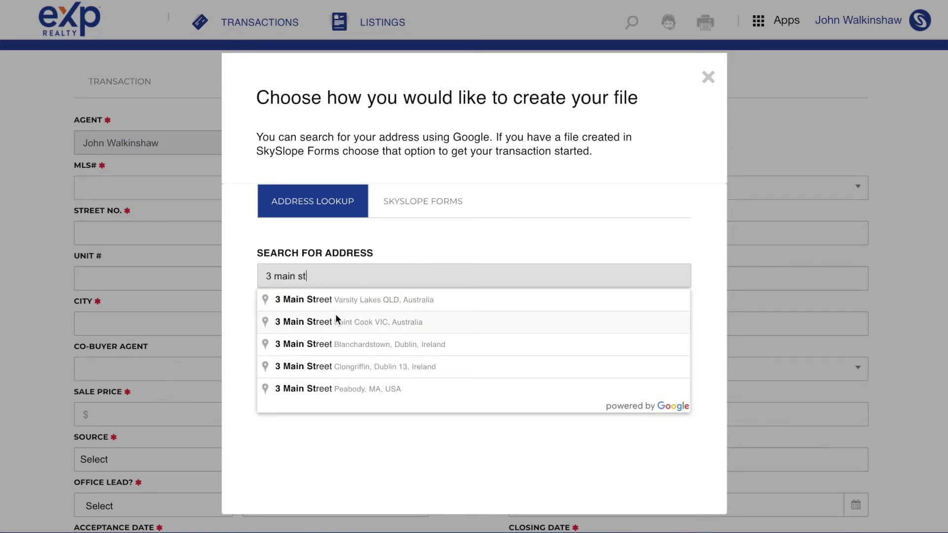
{"action": "left_click", "coordinate": [375, 388]}
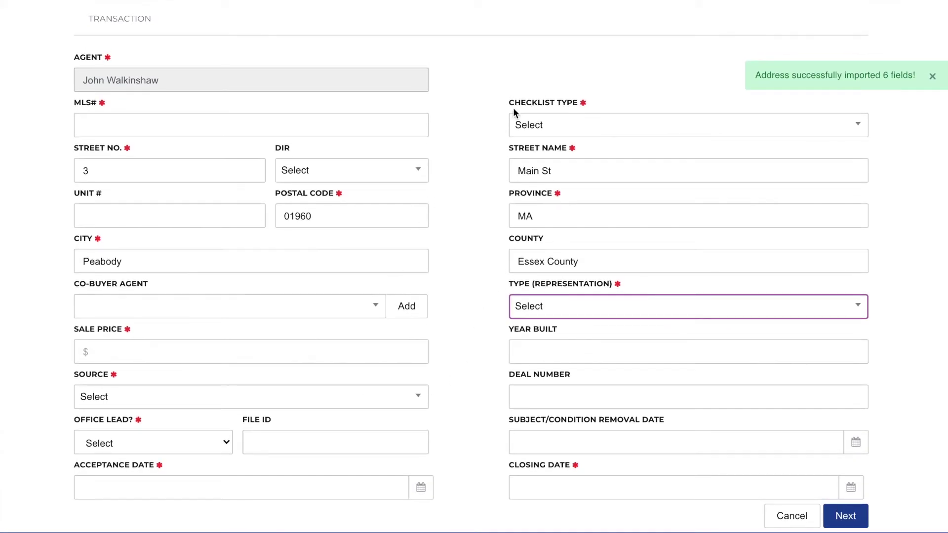
{"action": "left_click", "coordinate": [688, 124]}
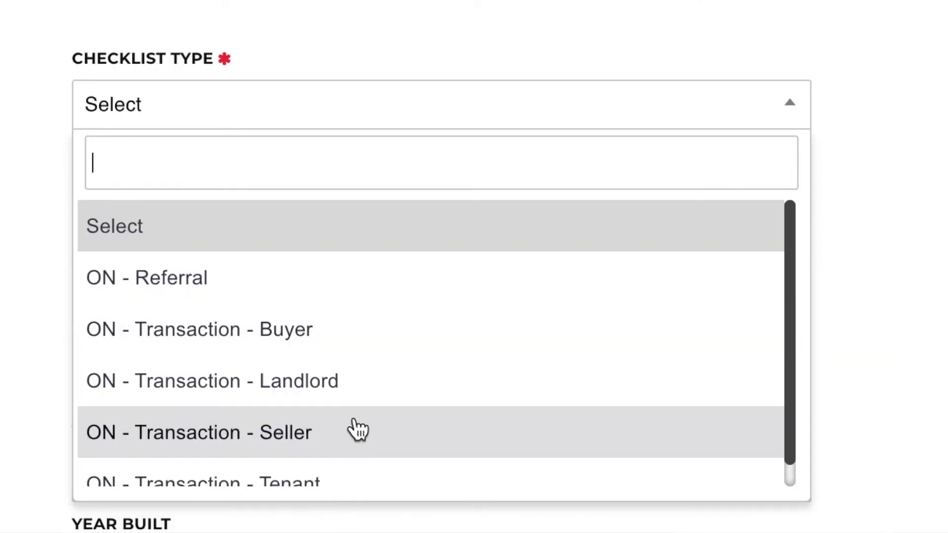
{"action": "left_click", "coordinate": [326, 340]}
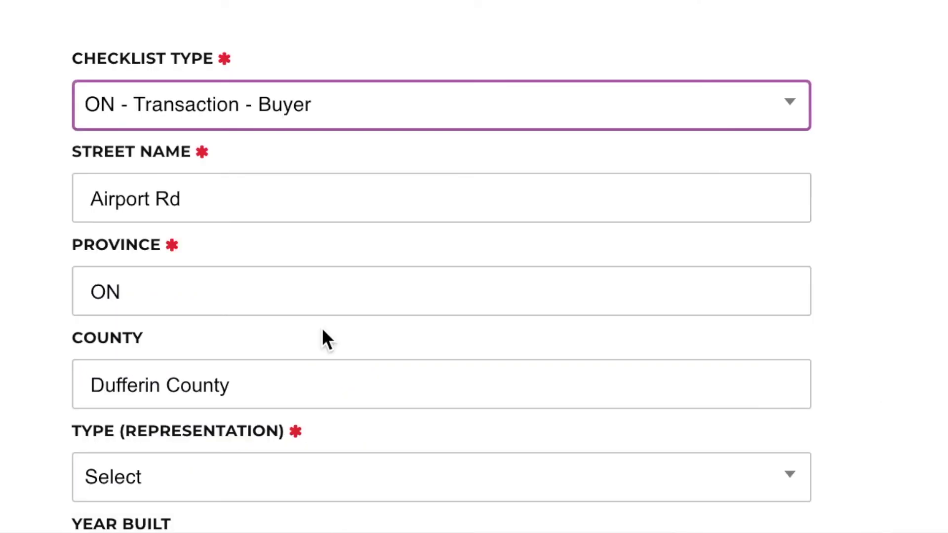